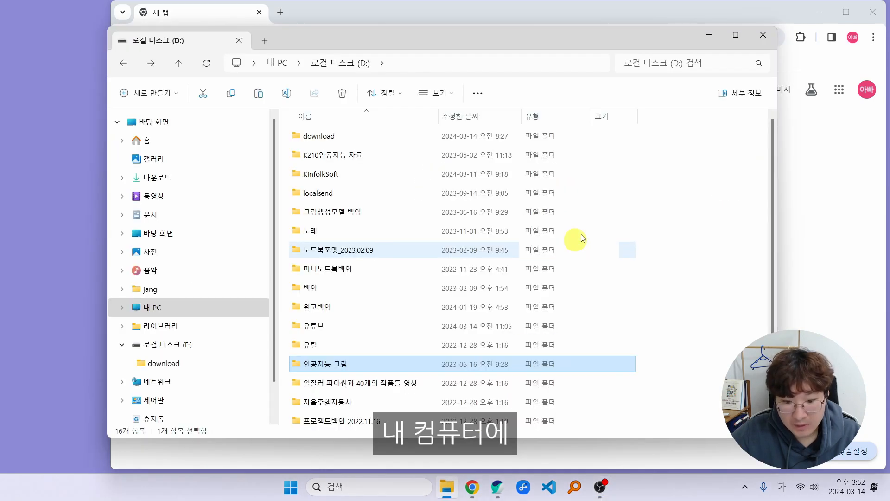
Step: Close the D: drive folder window and search Google for "cpu z"
left_click(766, 37)
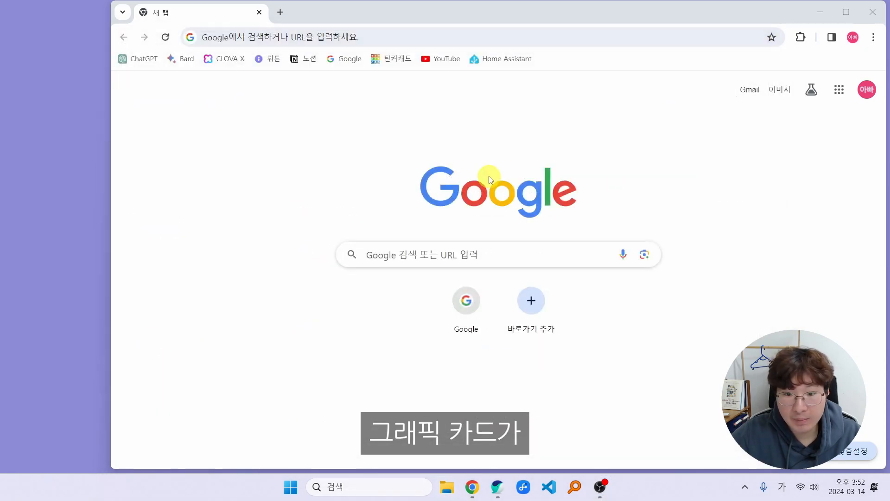
left_click(408, 254)
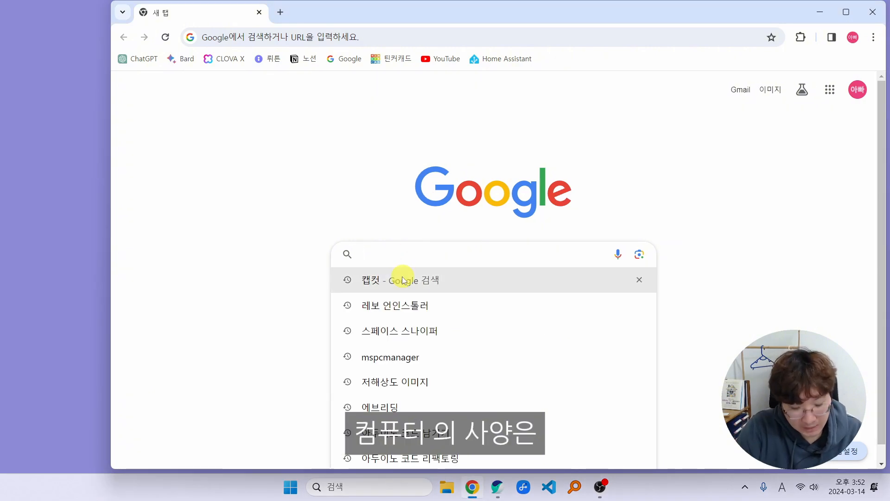
type("cpu z")
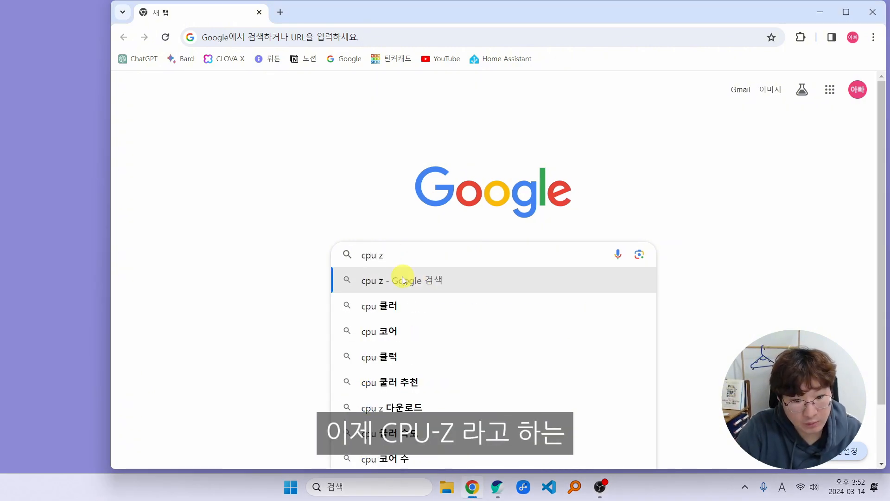
left_click(401, 280)
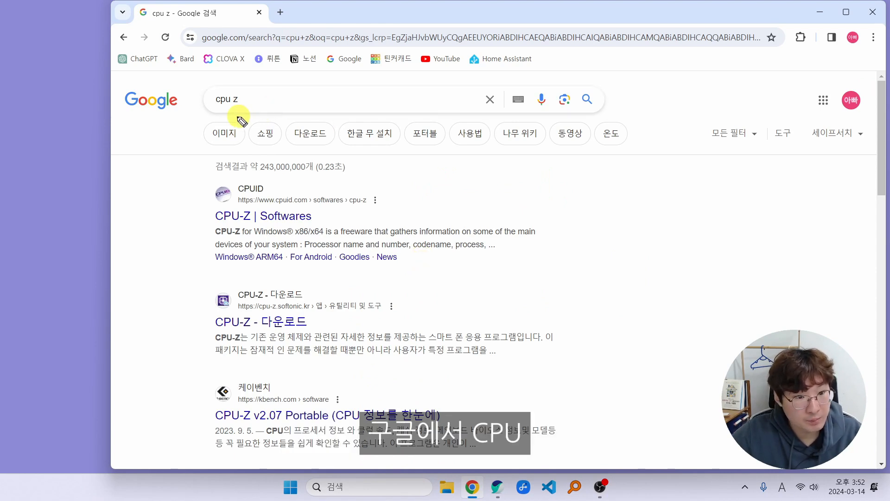
Step: Open the CPUID "CPU-Z | Softwares" page from the search results
mouse_move(241, 121)
left_mouse_down()
mouse_move(205, 112)
mouse_move(256, 86)
mouse_move(226, 123)
left_mouse_up()
mouse_move(274, 275)
left_mouse_down()
mouse_move(287, 180)
mouse_move(252, 266)
left_mouse_up()
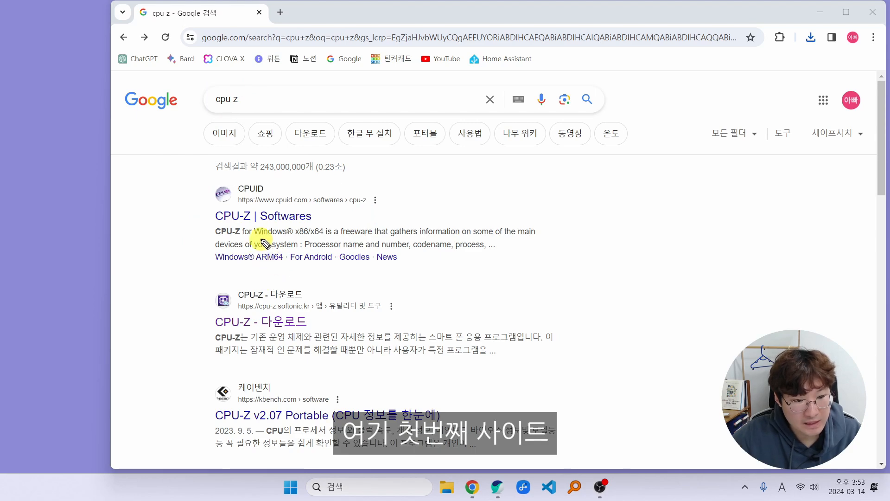
left_click(233, 216)
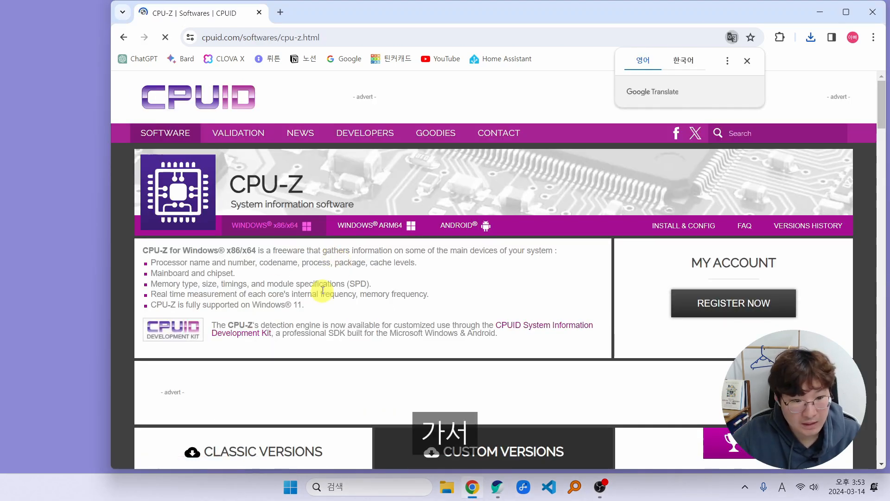
Step: Download the classic ZIP English version of CPU-Z, cpu-z_2.09-en.zip, dismissing the advertisement along the way
scroll(314, 292, "down", 7)
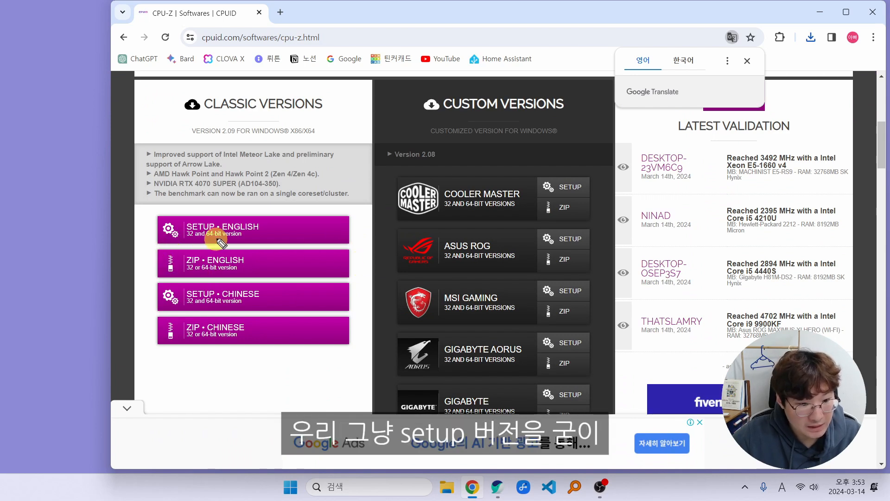
mouse_move(167, 278)
left_mouse_down()
mouse_move(239, 247)
mouse_move(186, 278)
left_mouse_up()
left_click(204, 269)
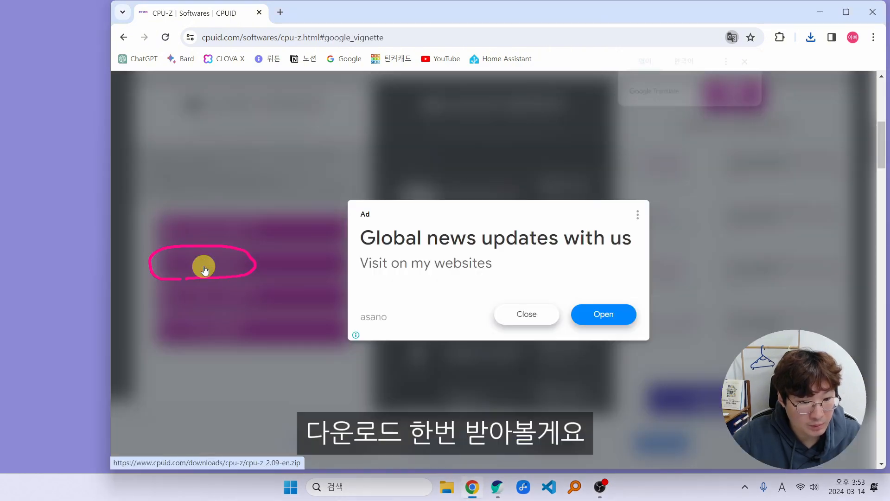
left_click(526, 314)
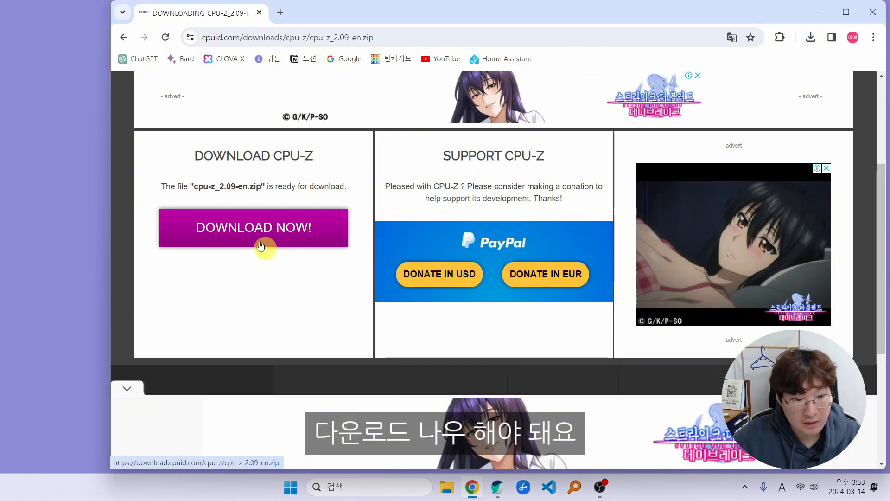
left_click(251, 227)
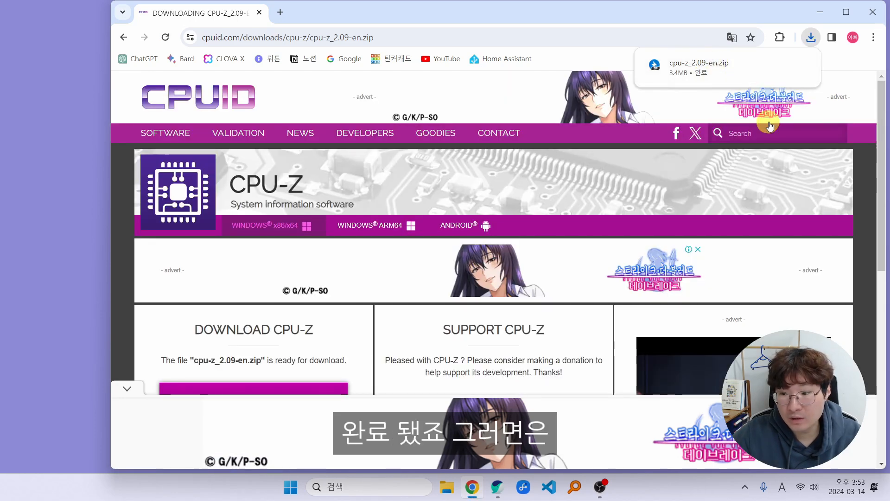
Step: Show the downloaded cpu-z_2.09-en.zip in its folder and extract it into a cpu-z_2.09-en folder
left_click(811, 37)
left_click(771, 91)
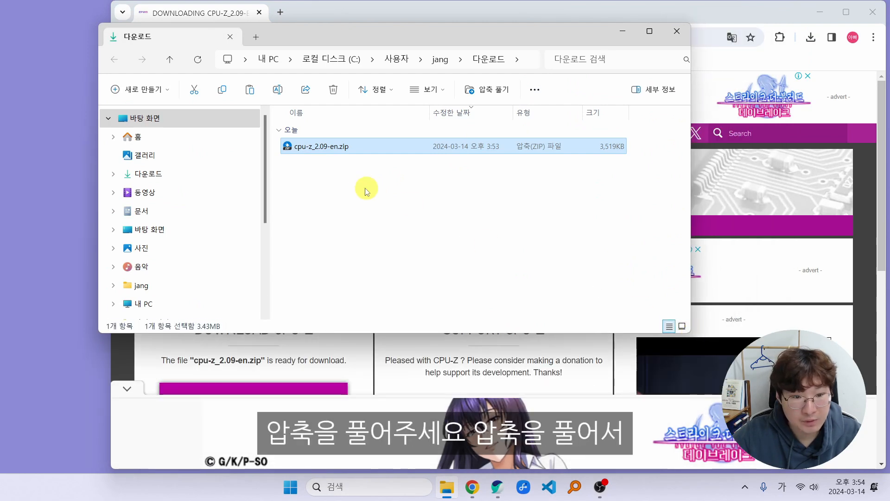
right_click(323, 149)
mouse_move(395, 367)
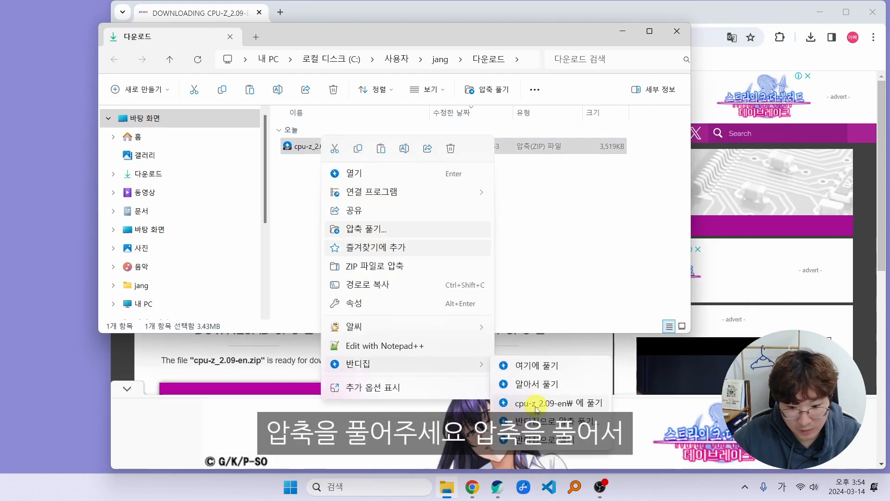
left_click(514, 397)
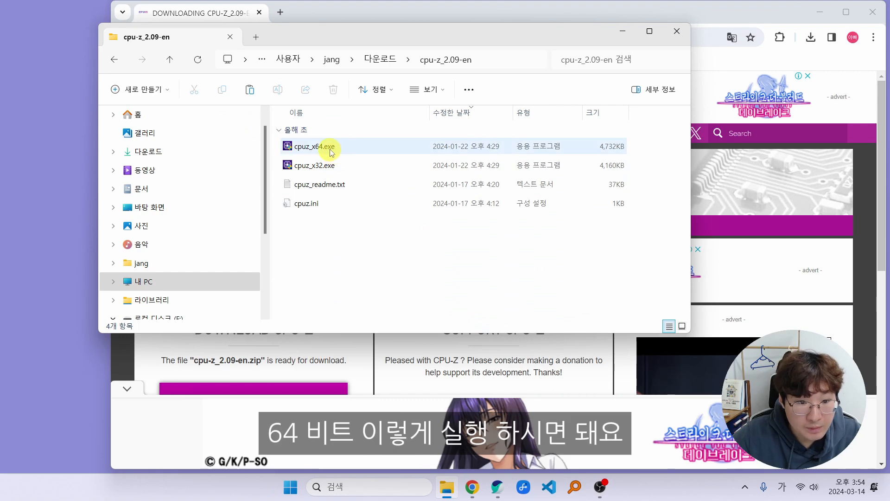
Step: Run cpuz_x64.exe from the extracted folder and bring up the graphics card details
double_click(331, 149)
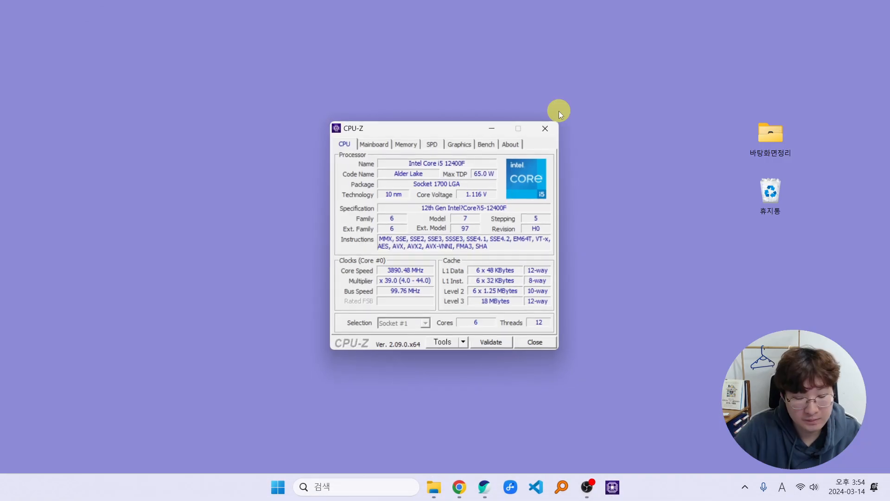
left_click_drag(427, 129, 402, 119)
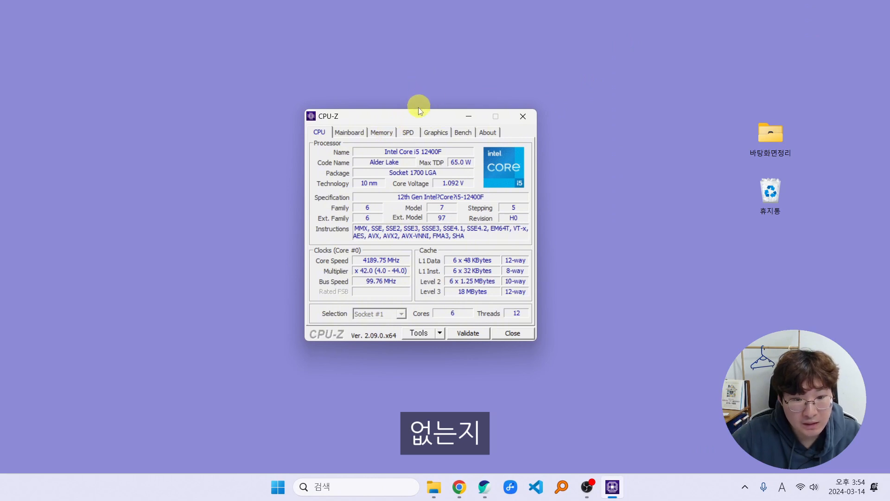
left_click(573, 163)
left_click(433, 134)
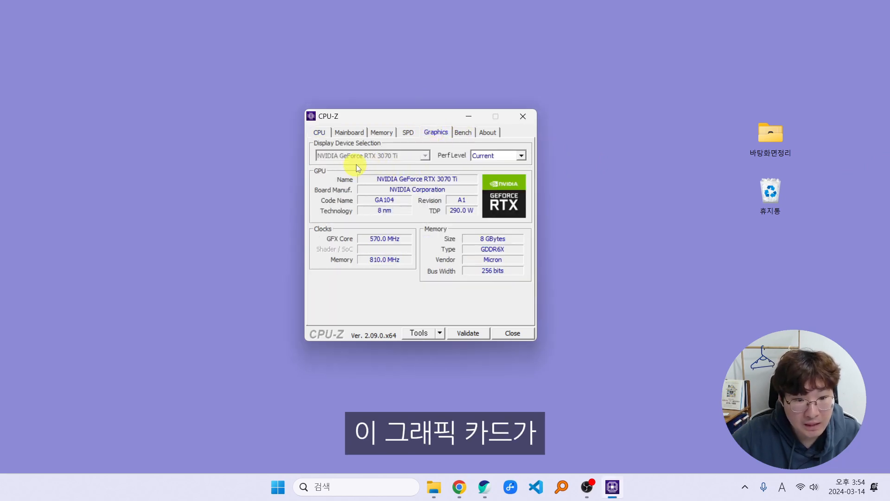
Step: Check the graphics card's model name and memory size in the graphics details
left_click(606, 154)
left_click_drag(317, 163, 378, 147)
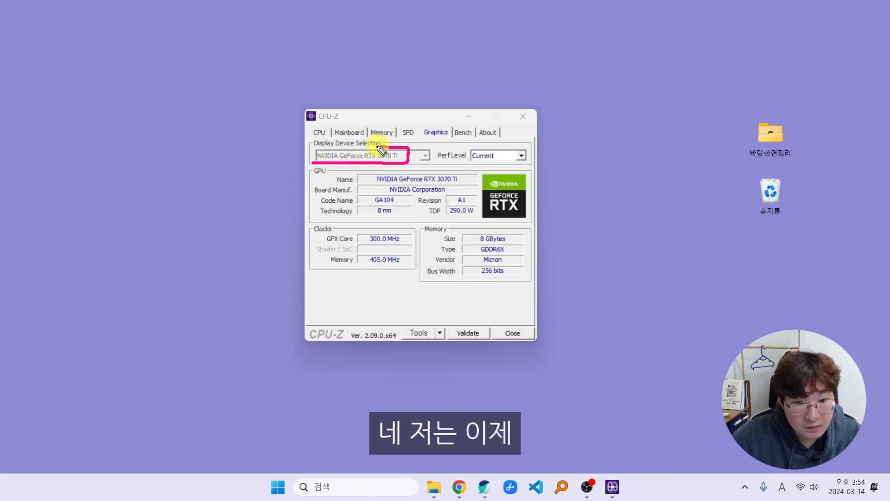
left_click_drag(319, 151, 314, 165)
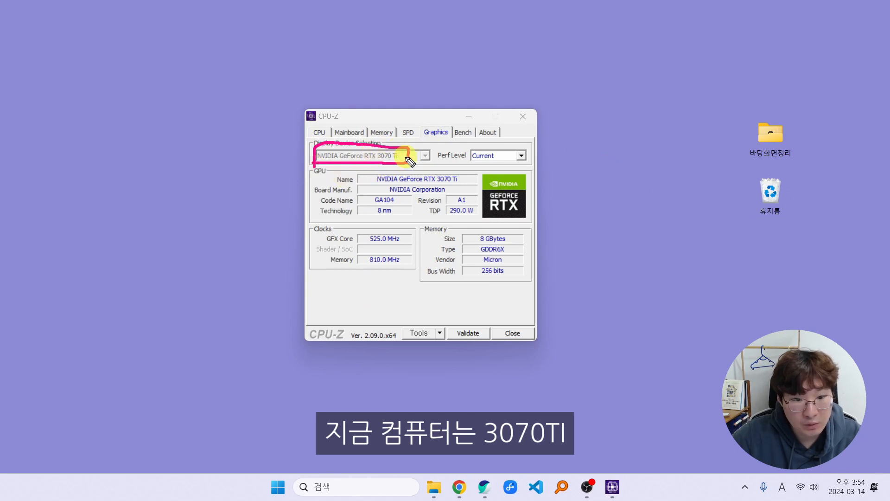
left_click_drag(387, 42, 403, 85)
left_click_drag(443, 42, 441, 44)
left_click_drag(489, 27, 477, 58)
left_click_drag(529, 41, 530, 40)
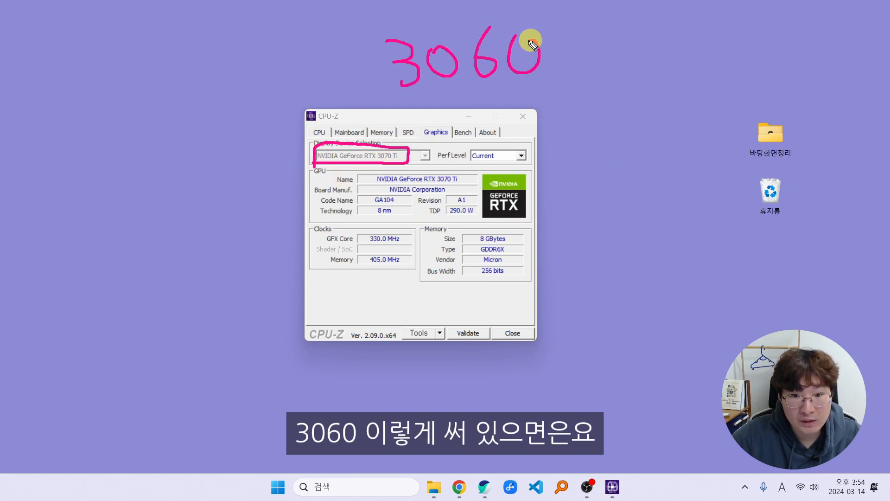
mouse_move(378, 97)
left_mouse_down()
mouse_move(489, 16)
mouse_move(358, 97)
left_mouse_up()
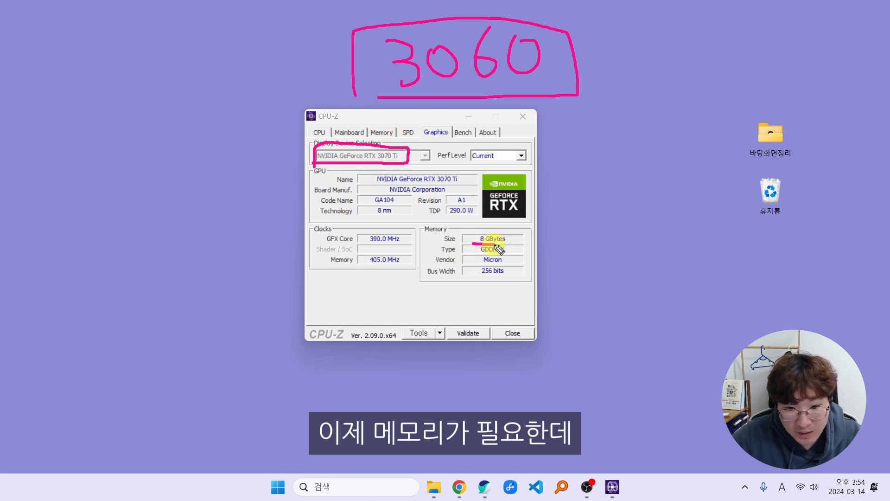
mouse_move(493, 243)
left_mouse_down()
mouse_move(510, 231)
mouse_move(484, 227)
left_mouse_up()
mouse_move(556, 218)
left_mouse_down()
mouse_move(532, 236)
mouse_move(521, 222)
left_mouse_up()
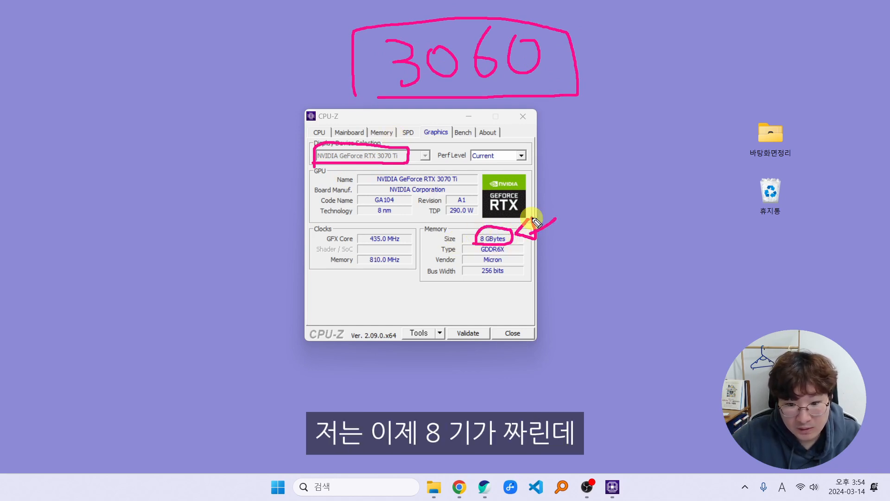
mouse_move(588, 156)
left_mouse_down()
mouse_move(582, 185)
mouse_move(606, 183)
mouse_move(598, 202)
left_mouse_up()
mouse_move(642, 162)
left_mouse_down()
mouse_move(632, 199)
mouse_move(646, 179)
left_mouse_up()
mouse_move(612, 215)
left_mouse_down()
mouse_move(611, 255)
mouse_move(658, 241)
left_mouse_up()
left_click_drag(647, 246, 651, 274)
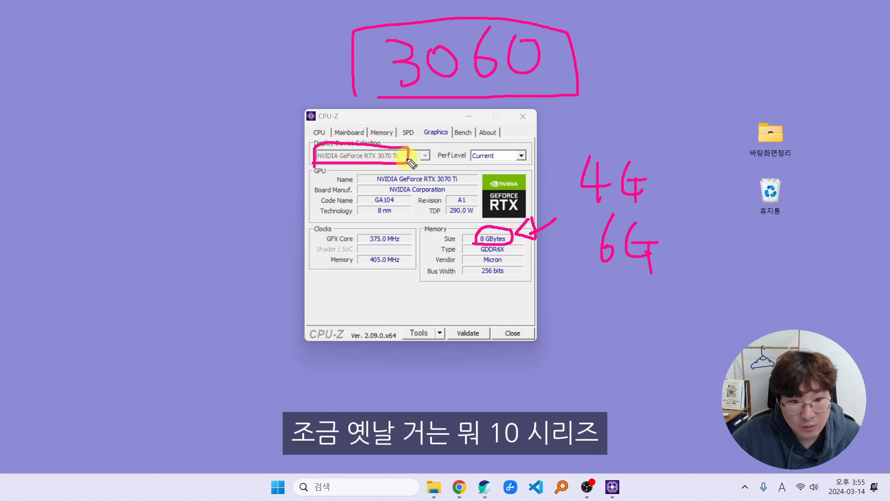
left_click_drag(629, 47, 631, 94)
mouse_move(658, 49)
left_mouse_down()
mouse_move(655, 80)
mouse_move(652, 60)
left_mouse_up()
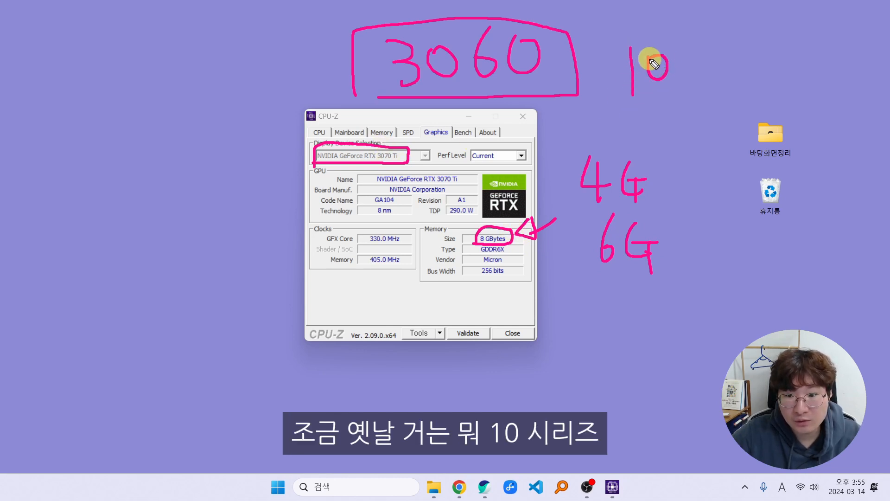
mouse_move(635, 112)
left_mouse_down()
mouse_move(655, 127)
mouse_move(681, 110)
left_mouse_up()
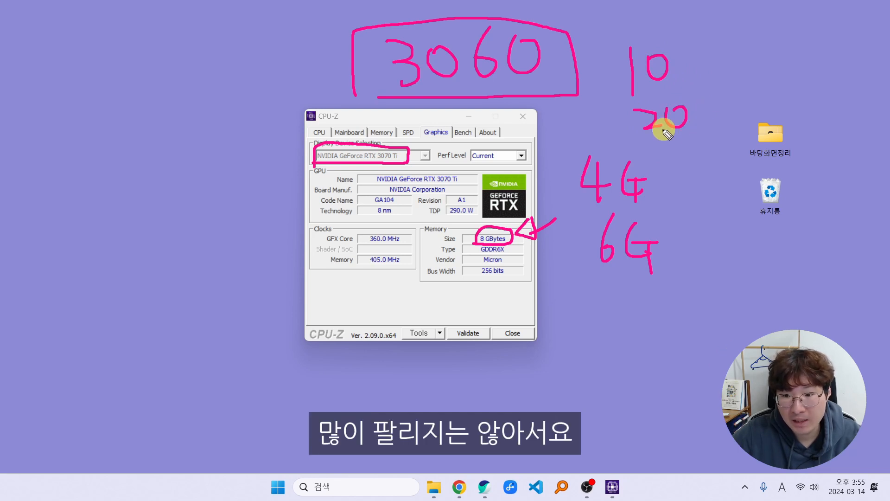
mouse_move(605, 102)
left_mouse_down()
mouse_move(674, 99)
mouse_move(612, 95)
mouse_move(658, 102)
left_mouse_up()
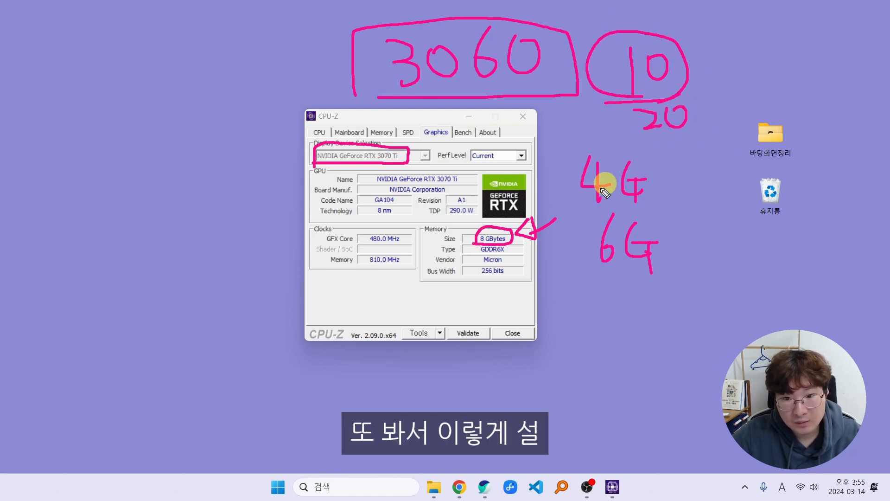
left_click_drag(582, 211, 637, 209)
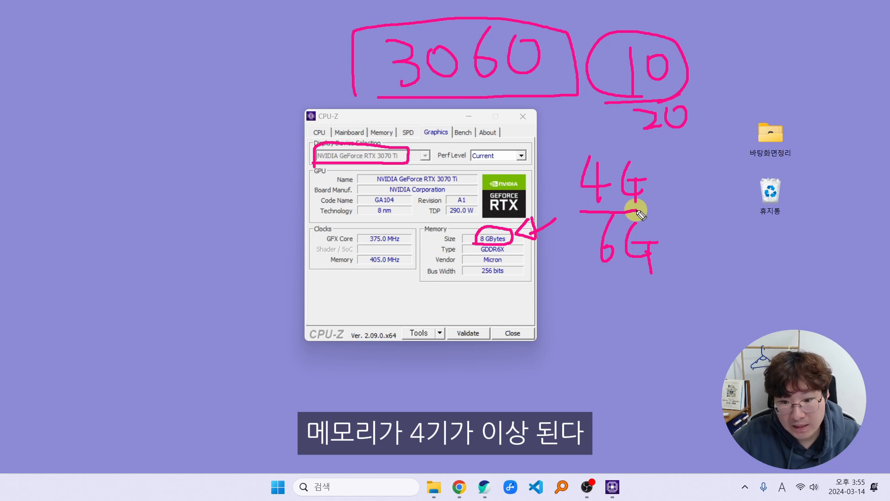
key("ctrl+shift+7")
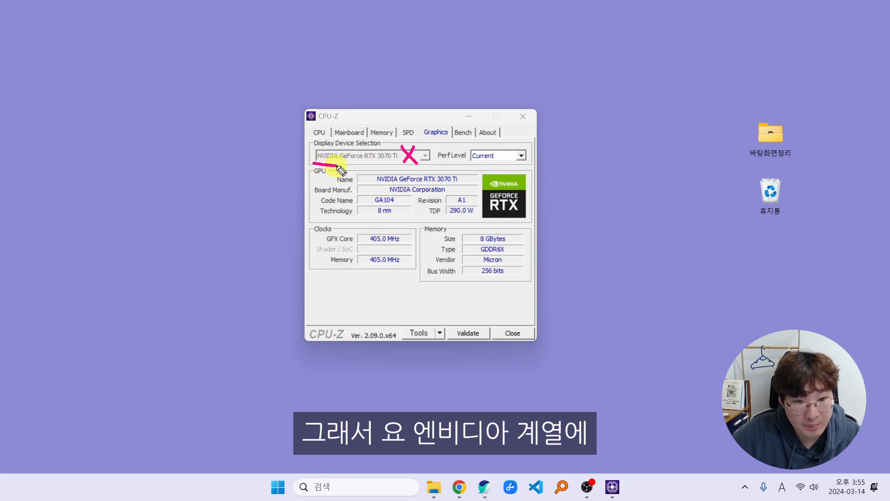
left_click_drag(330, 151, 309, 163)
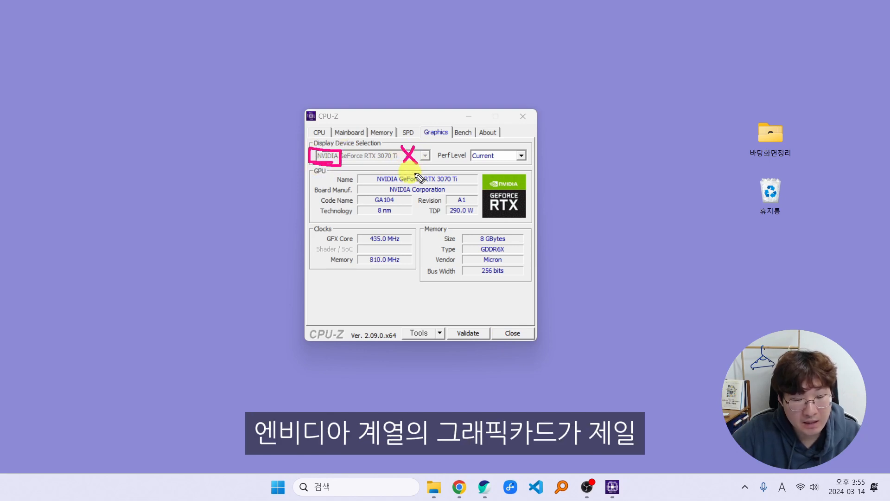
key("Escape")
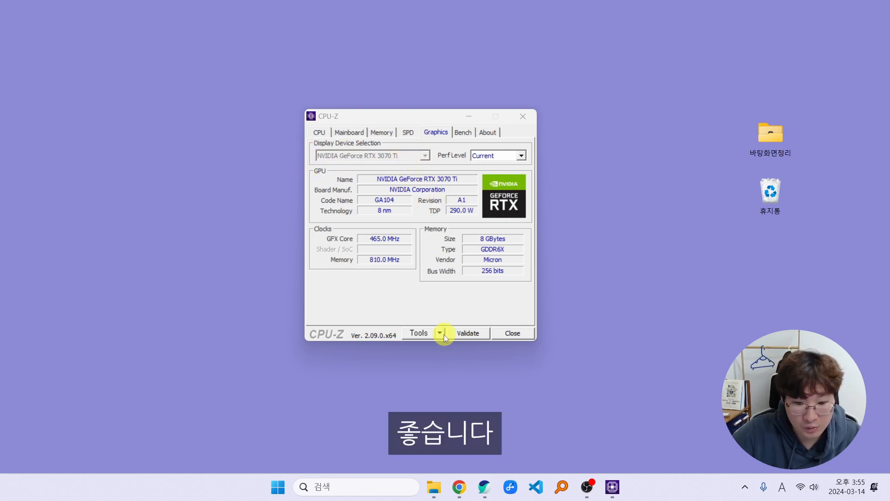
Step: Close CPU-Z, switch to Chrome and open the Google home page
left_click(510, 333)
left_click(472, 487)
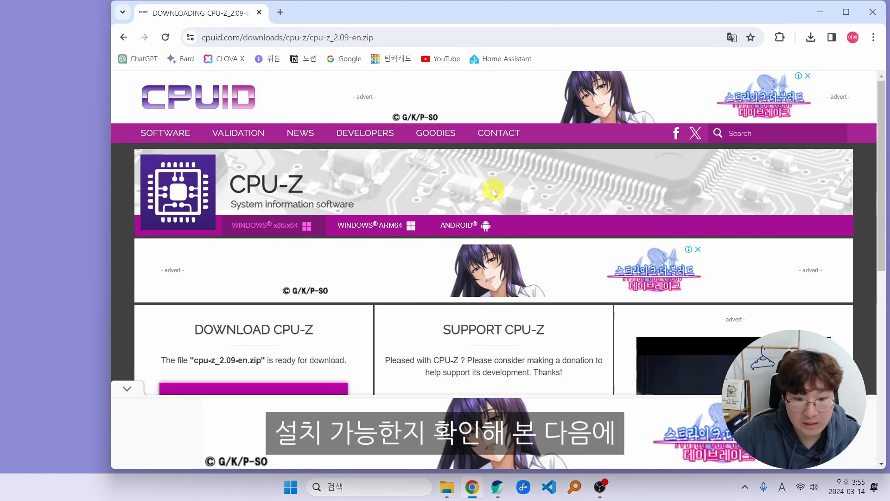
left_click(343, 68)
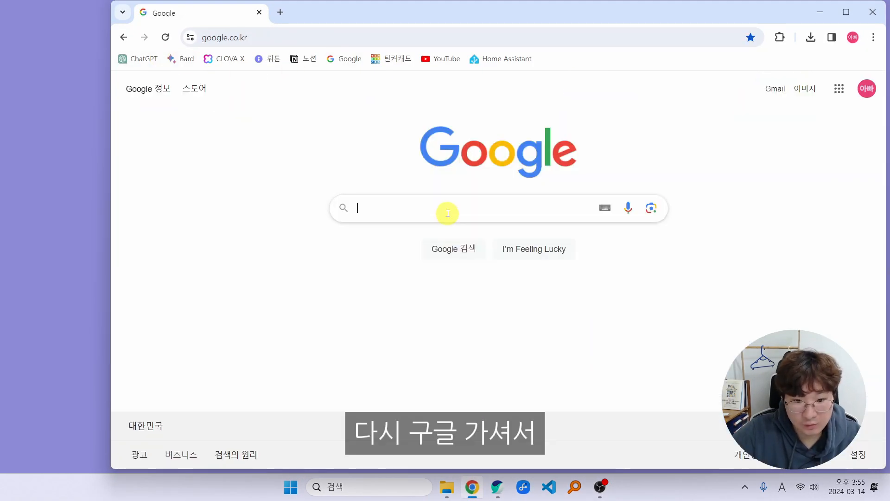
Step: Search Google for "stable diffusion webui"
left_click(453, 208)
type("sta")
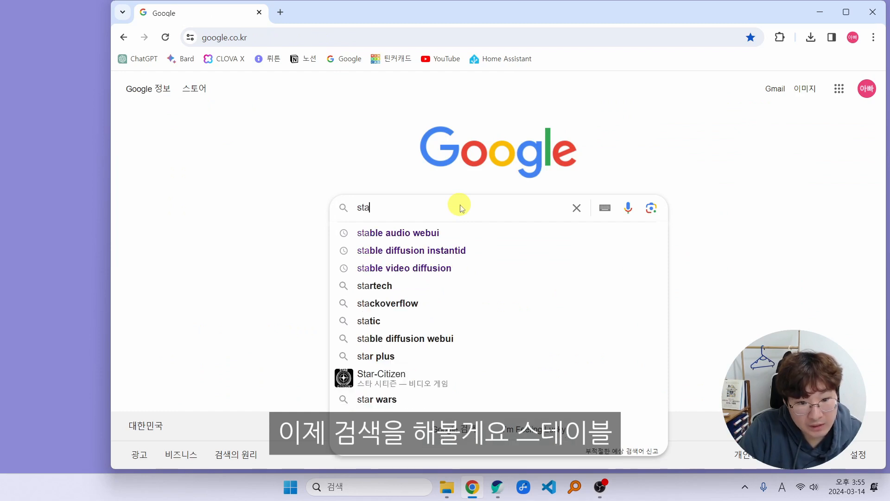
type("ble diffusion webui")
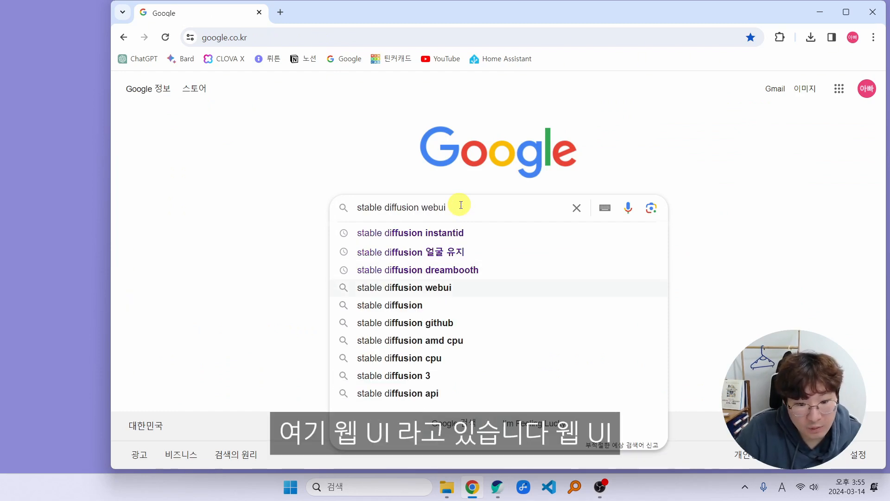
key("Return")
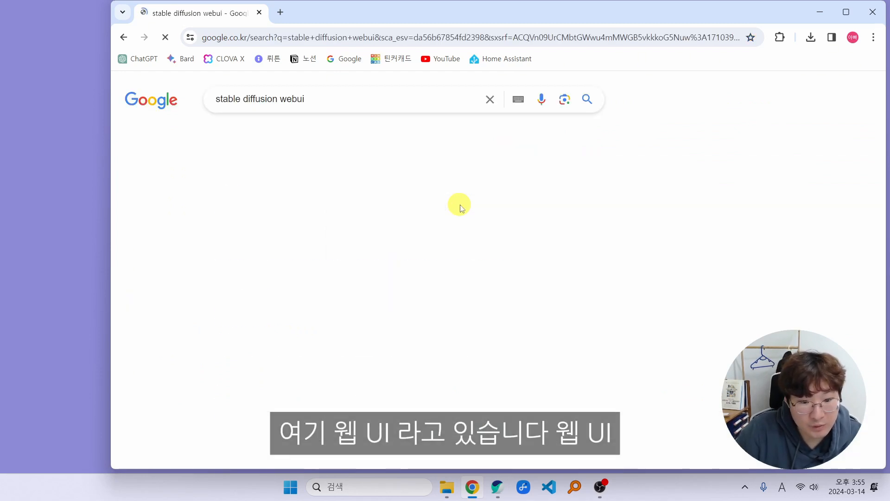
mouse_move(243, 115)
left_mouse_down()
mouse_move(216, 77)
mouse_move(275, 70)
mouse_move(315, 84)
mouse_move(317, 101)
mouse_move(244, 119)
left_mouse_up()
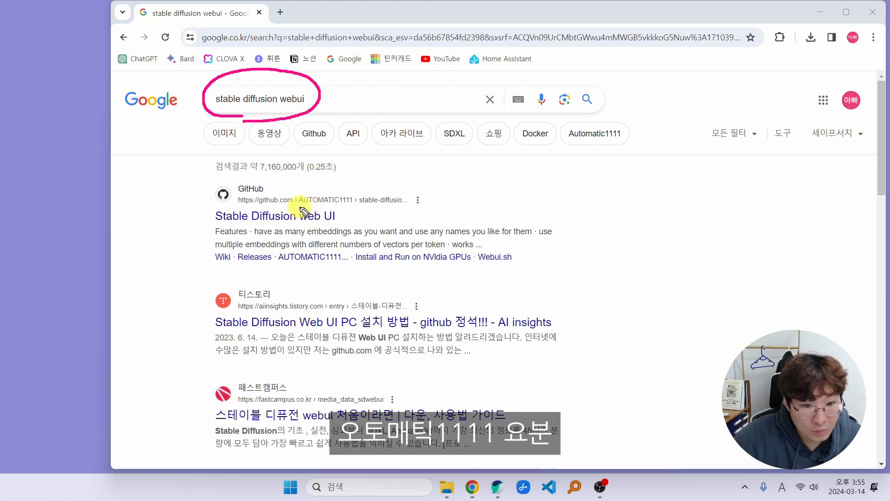
Step: Open the AUTOMATIC1111 Stable Diffusion web UI repository on GitHub from the search results
left_click_drag(332, 206, 355, 208)
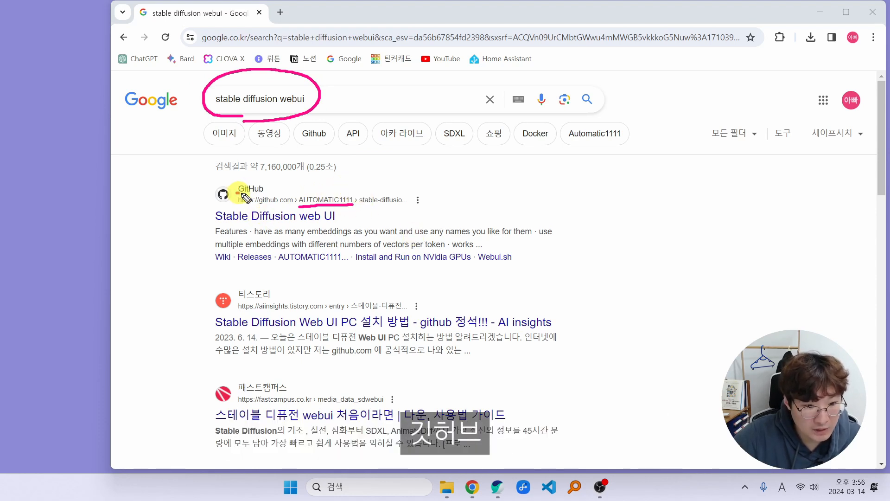
mouse_move(236, 192)
left_mouse_down()
mouse_move(262, 191)
mouse_move(258, 173)
mouse_move(447, 179)
mouse_move(200, 208)
mouse_move(223, 175)
left_mouse_up()
key("Escape")
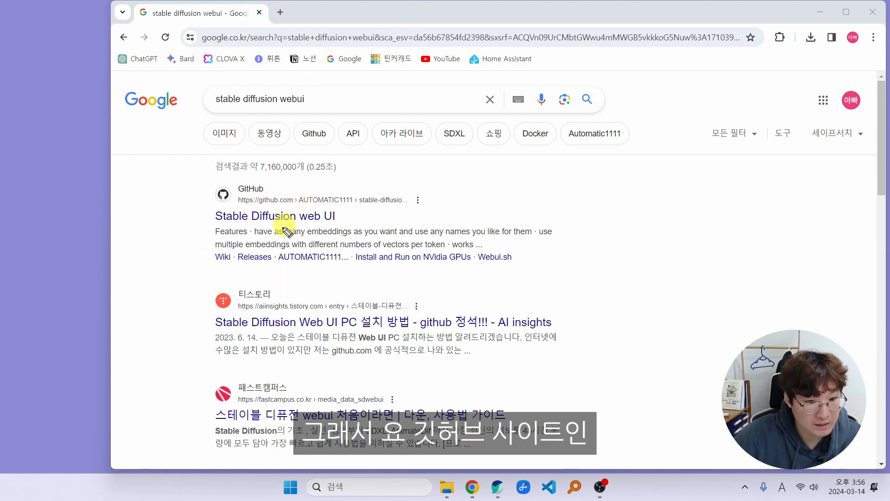
left_click(265, 222)
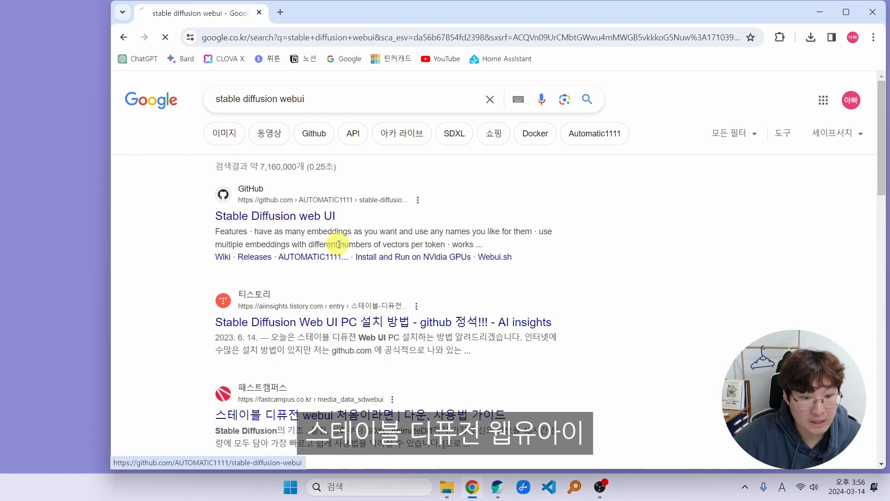
Step: Read through the README to the instructions for installing on Windows 10/11 with NVidia GPUs using the release package
scroll(324, 253, "down", 3)
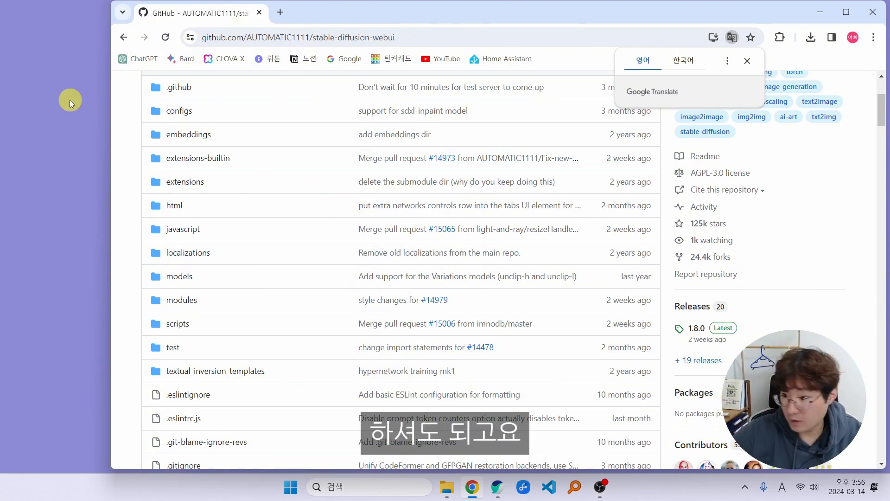
scroll(276, 254, "down", 4)
scroll(284, 253, "down", 10)
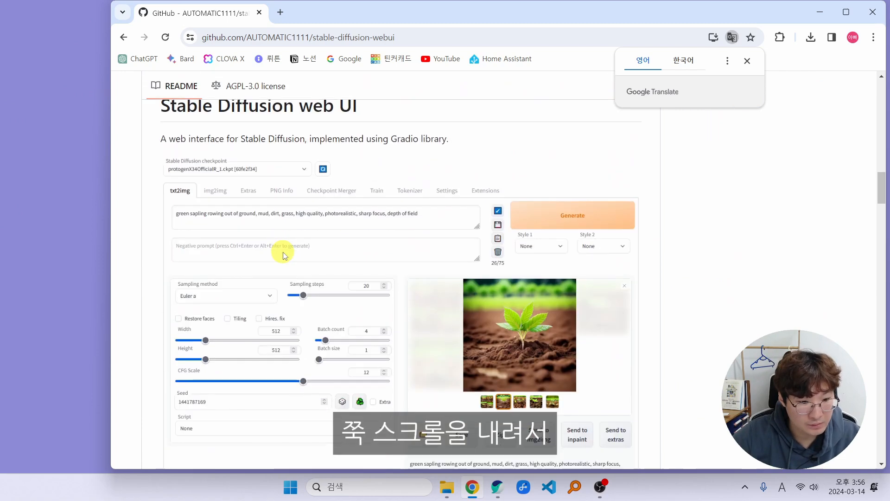
scroll(271, 241, "down", 2)
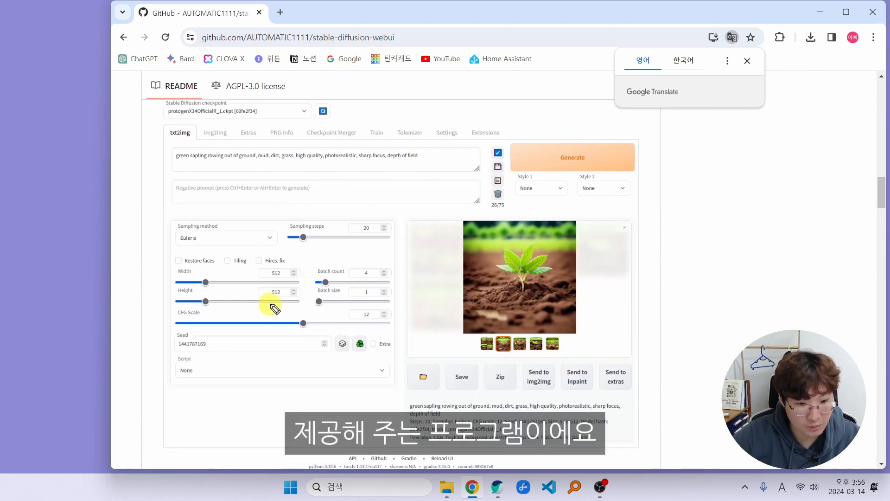
scroll(146, 296, "down", 20)
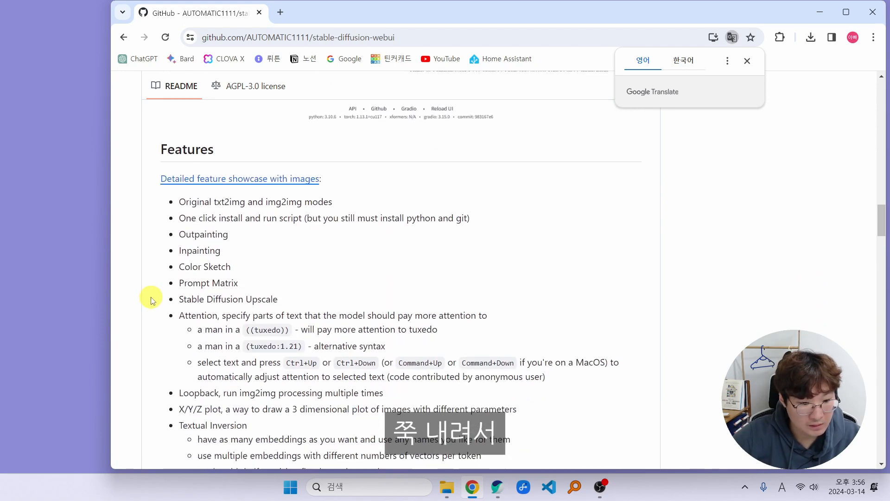
scroll(150, 295, "down", 3)
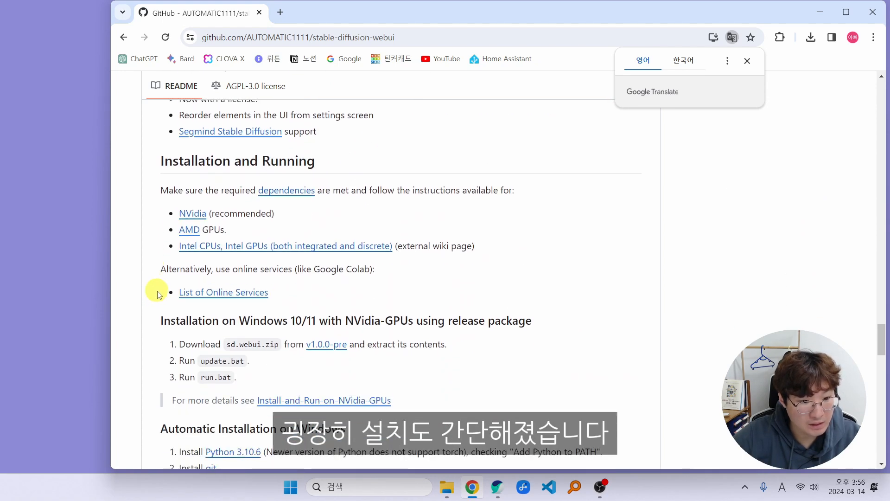
left_click(168, 177)
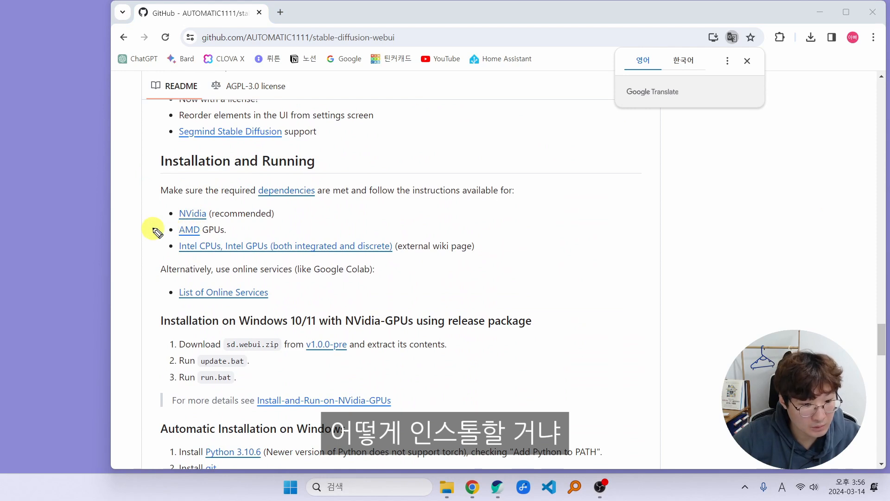
scroll(151, 297, "down", 1)
scroll(151, 302, "down", 2)
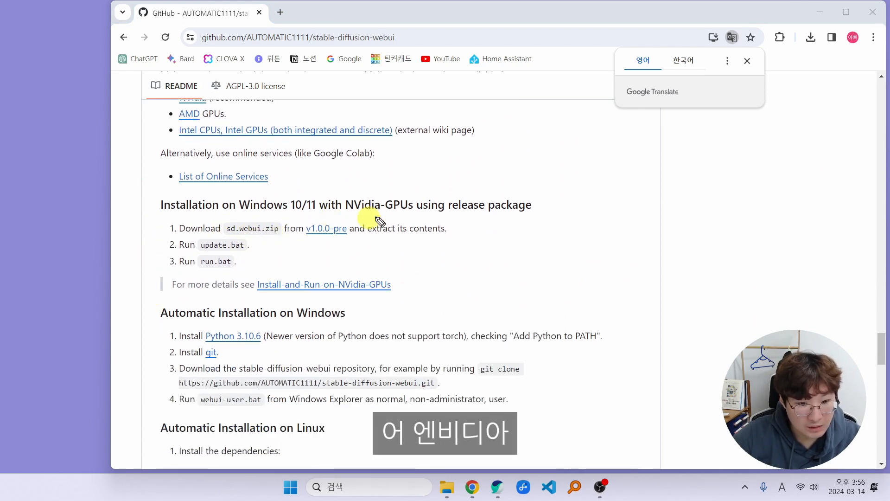
left_click_drag(342, 214, 418, 214)
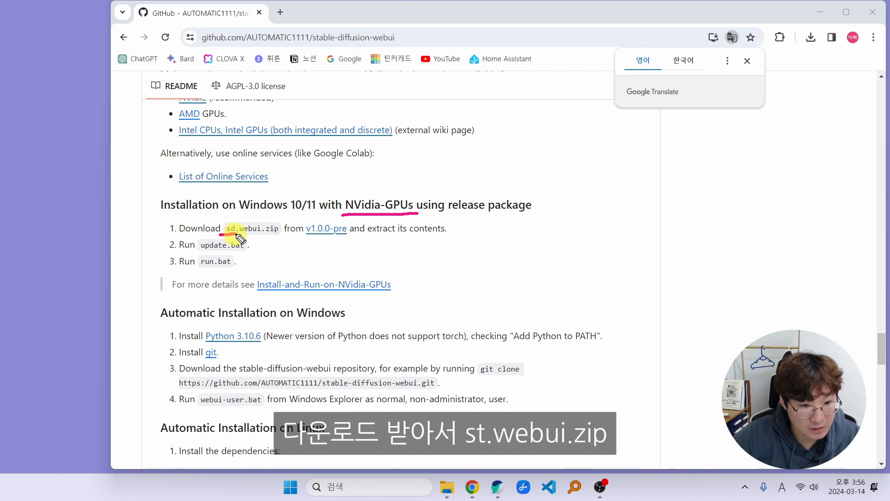
left_click_drag(271, 242, 255, 221)
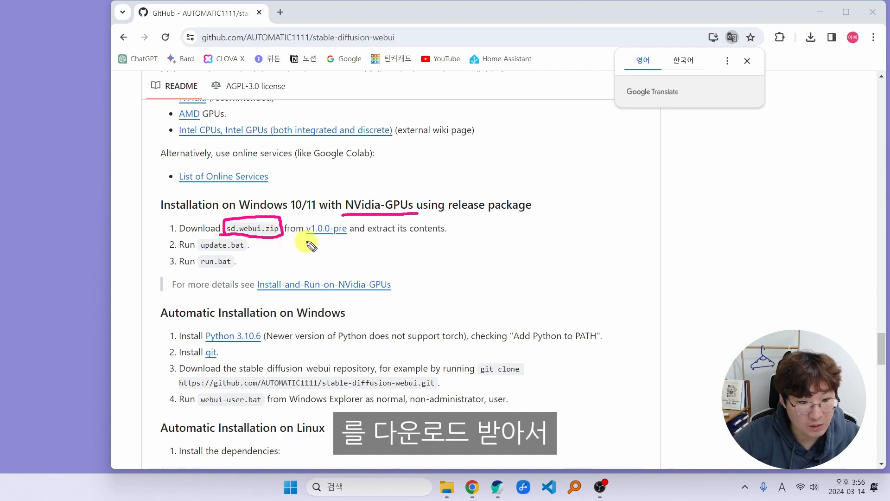
mouse_move(310, 246)
left_mouse_down()
mouse_move(358, 216)
mouse_move(355, 235)
mouse_move(387, 250)
left_mouse_up()
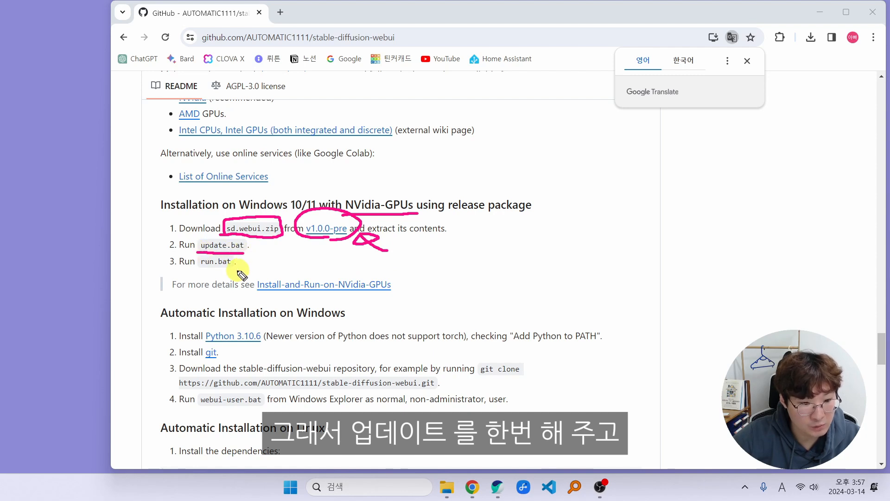
left_click_drag(198, 270, 230, 270)
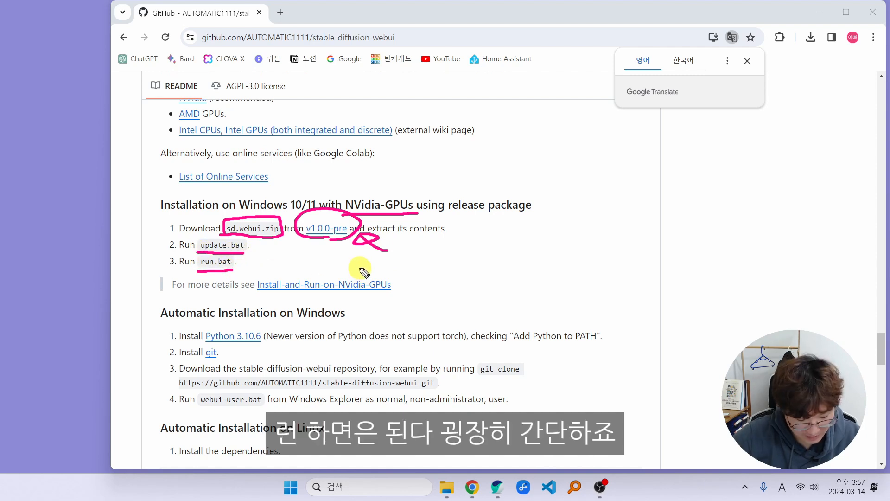
key("e")
Step: Open the v1.0.0-pre release linked in the instructions and download sd.webui.zip from its assets
left_click(327, 229)
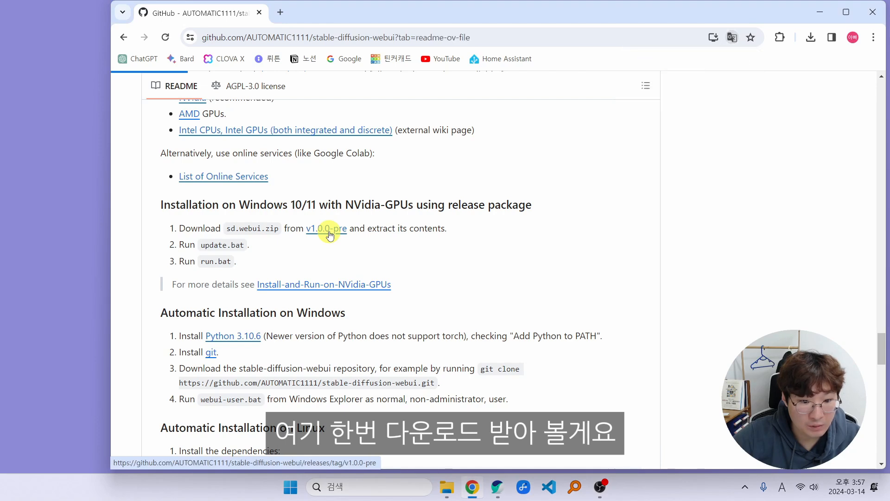
scroll(332, 237, "down", 3)
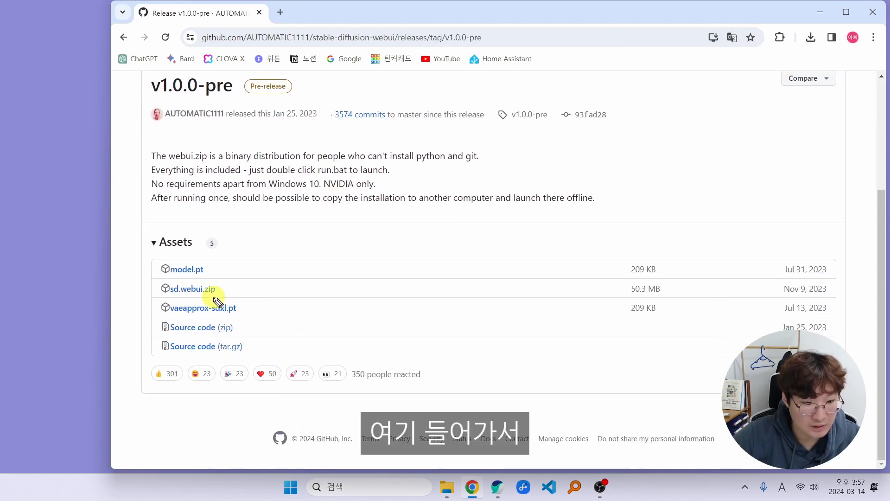
mouse_move(218, 293)
left_mouse_down()
mouse_move(173, 298)
mouse_move(163, 282)
left_mouse_up()
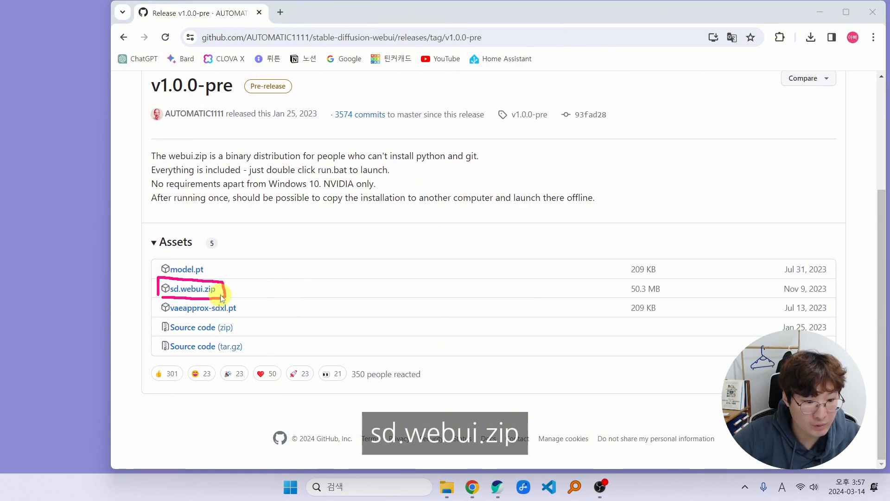
left_click(195, 288)
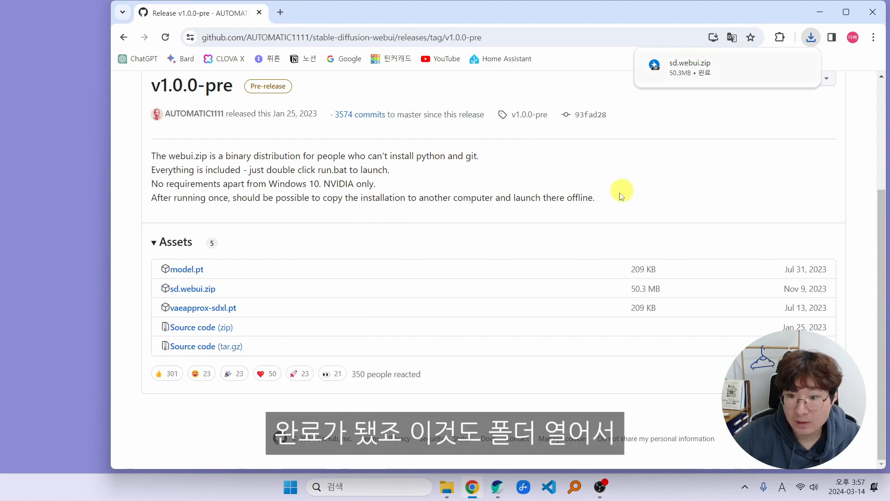
Step: Show the downloaded sd.webui.zip in its folder and move it to the root of the D: drive
left_click(780, 65)
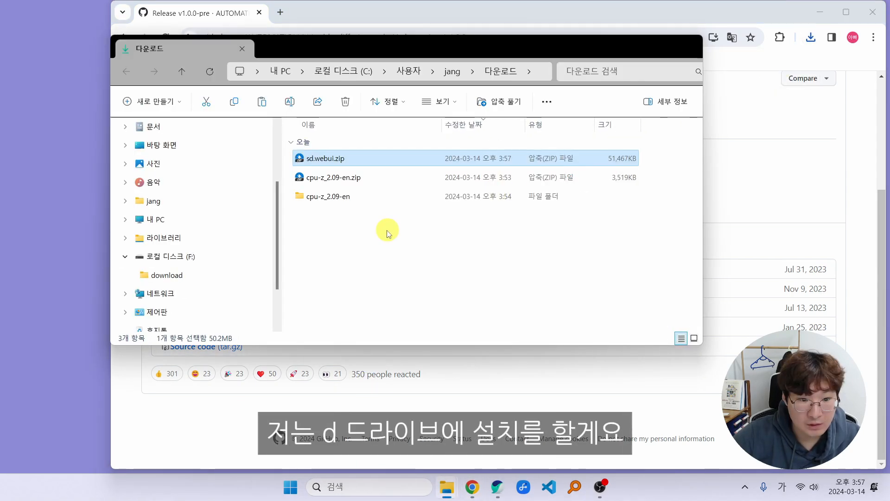
left_click_drag(332, 42, 354, 74)
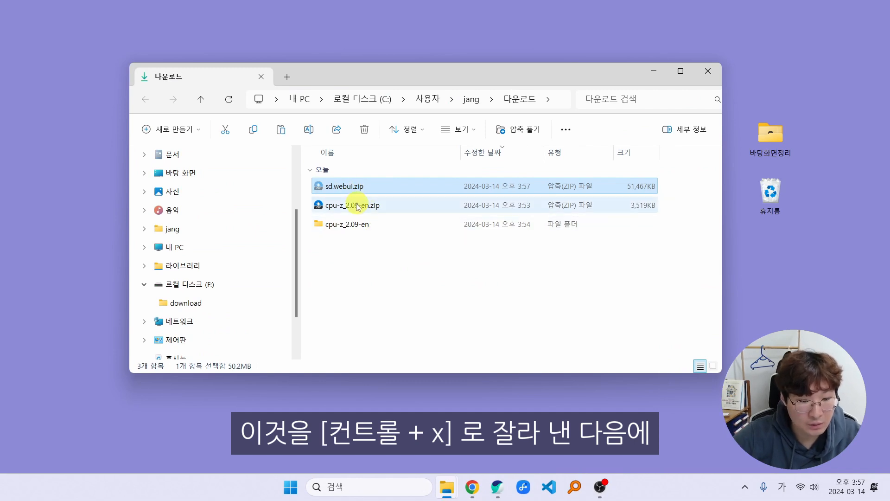
left_click_drag(295, 249, 298, 261)
scroll(220, 253, "up", 2)
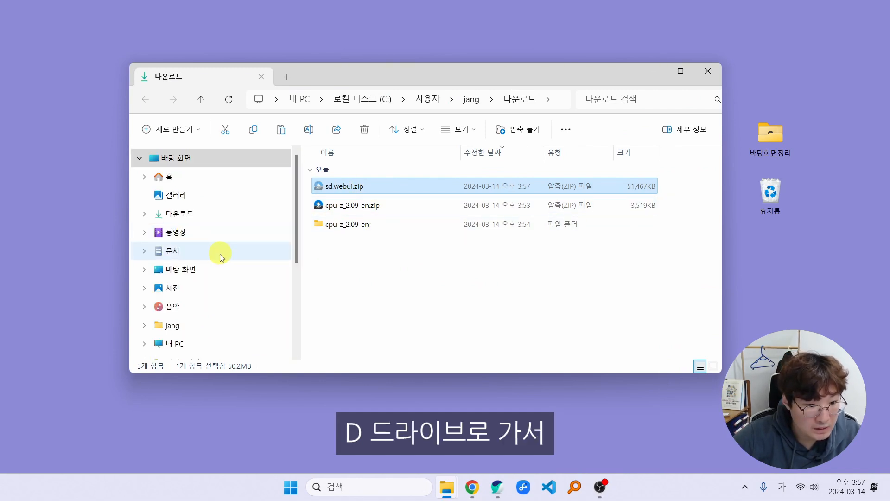
scroll(223, 262, "down", 3)
left_click(175, 191)
left_click(527, 180)
double_click(526, 176)
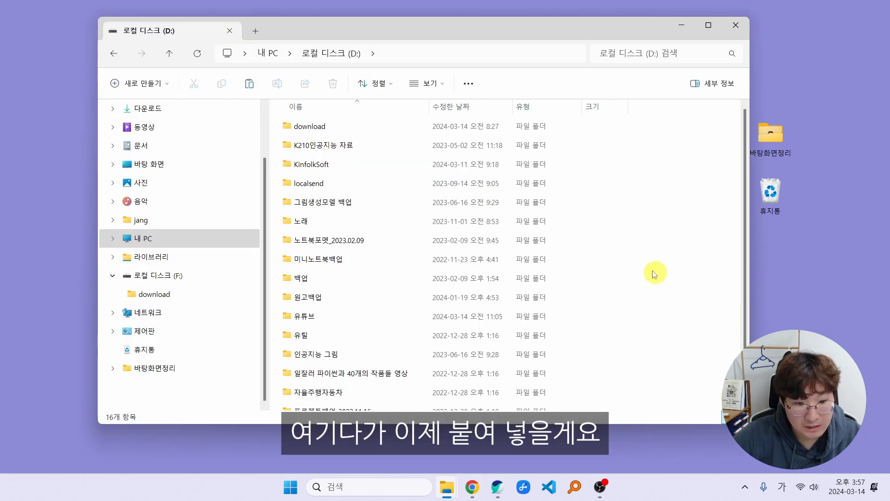
key("ctrl+v")
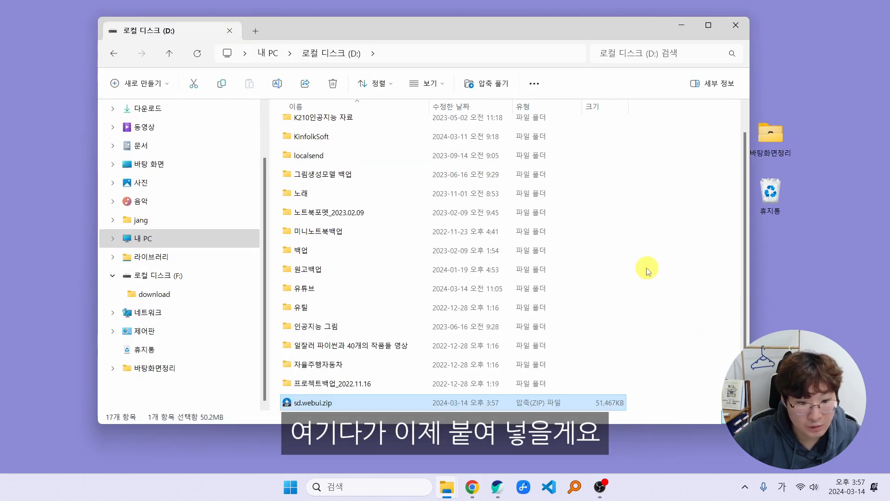
Step: Extract sd.webui.zip on the D: drive with Bandizip's automatic extraction (알아서 풀기) and dismiss the extraction window
right_click(318, 402)
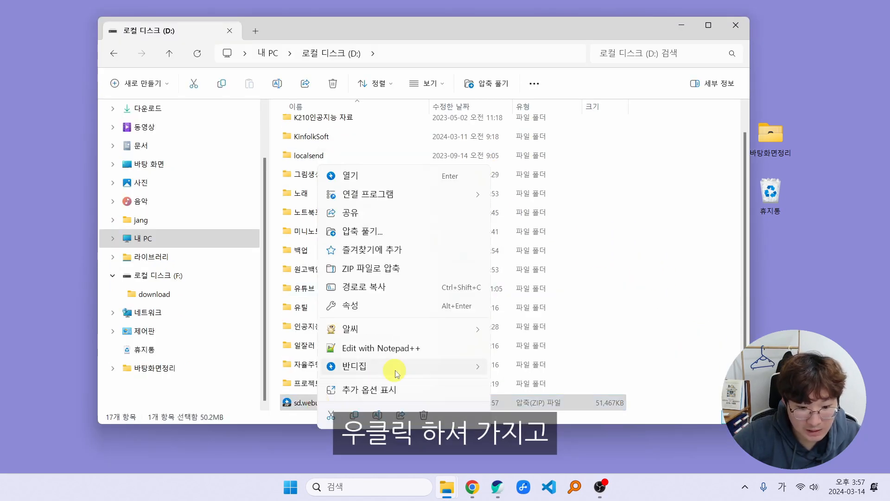
mouse_move(419, 371)
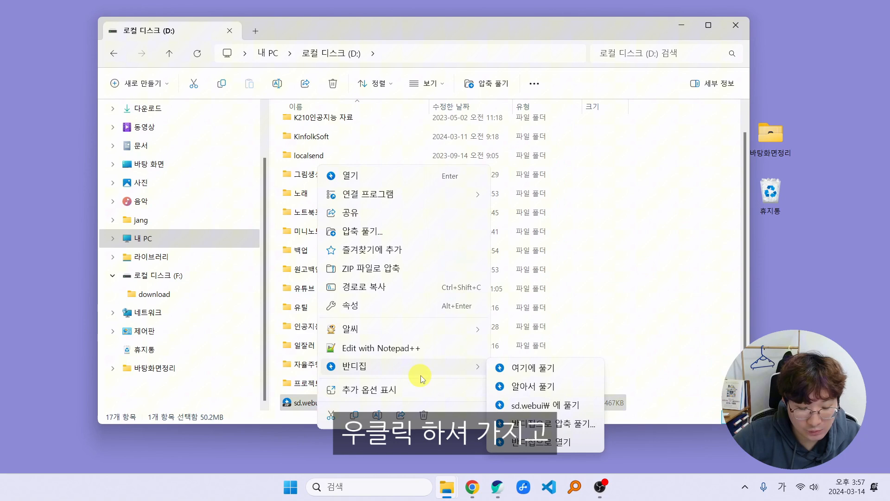
left_click(528, 386)
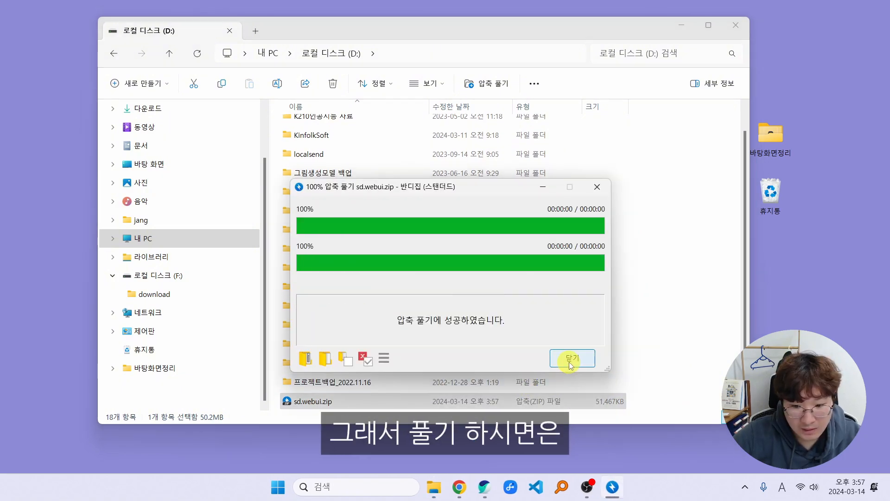
left_click(568, 361)
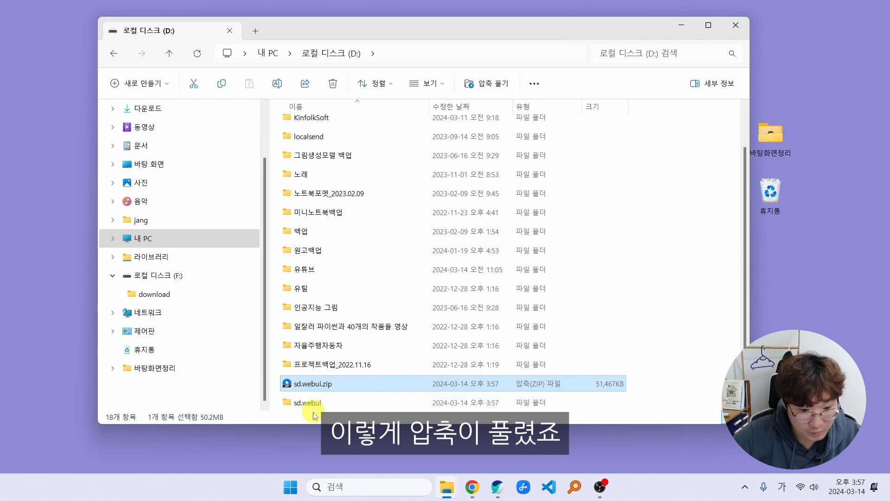
Step: Run update.bat from the extracted sd.webui folder, allowing it through Windows SmartScreen, and close its console when the update ends
left_click_drag(315, 414, 307, 418)
double_click(302, 403)
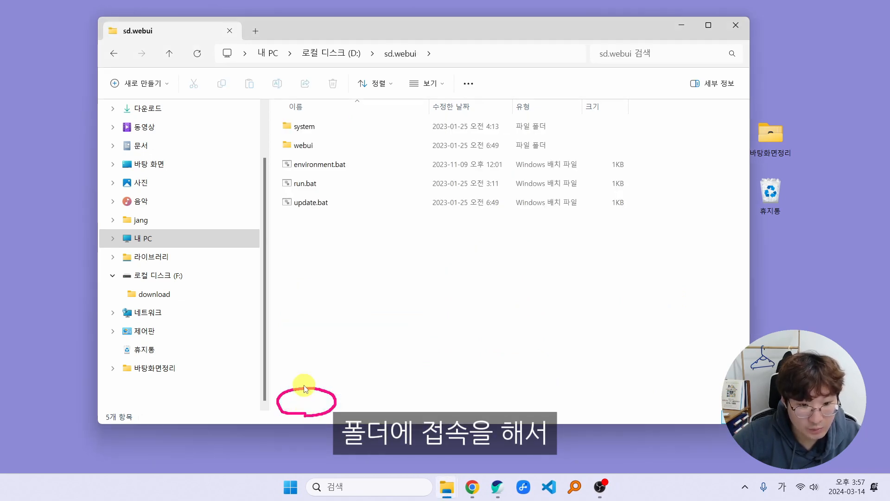
mouse_move(302, 218)
left_mouse_down()
mouse_move(288, 187)
mouse_move(329, 190)
mouse_move(343, 207)
mouse_move(308, 225)
left_mouse_up()
double_click(310, 204)
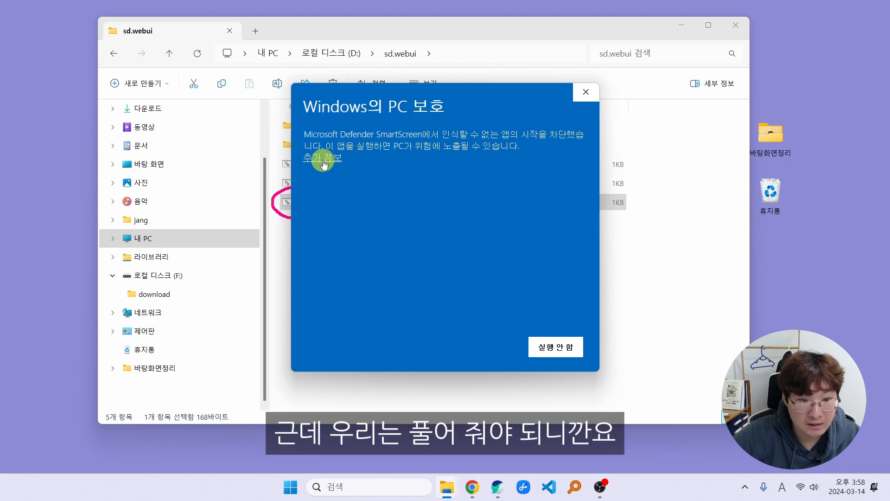
left_click(318, 159)
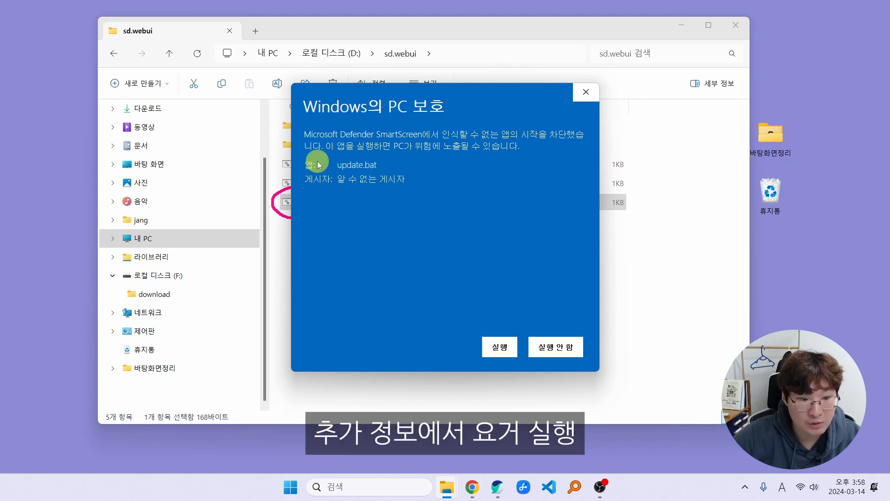
left_click(498, 347)
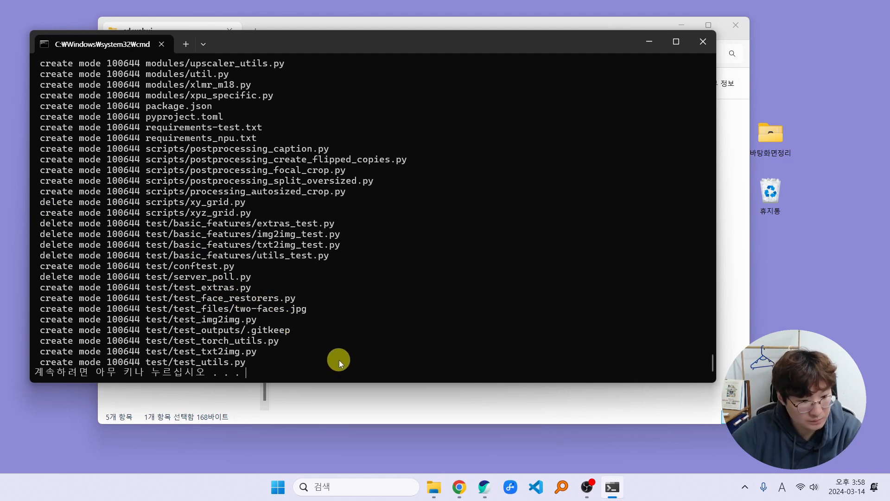
key("Return")
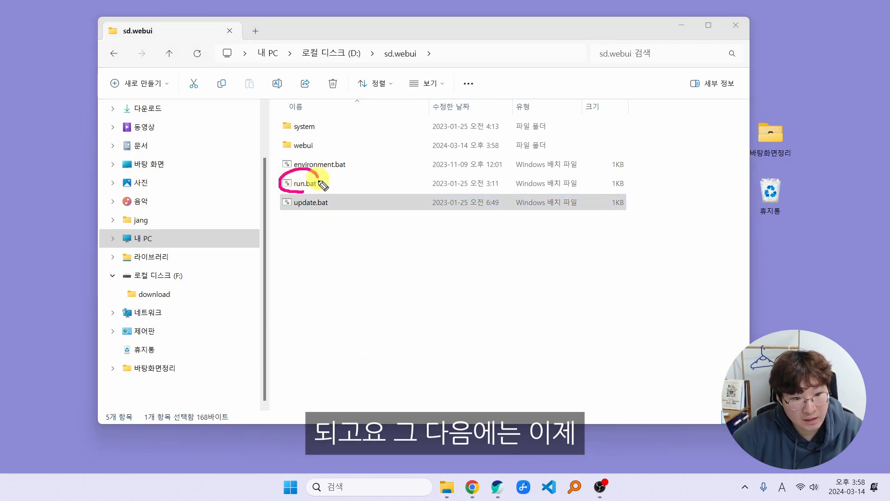
Step: Run run.bat from the sd.webui folder, allowing it through Windows SmartScreen, to install and launch the web UI
double_click(299, 183)
left_click(327, 157)
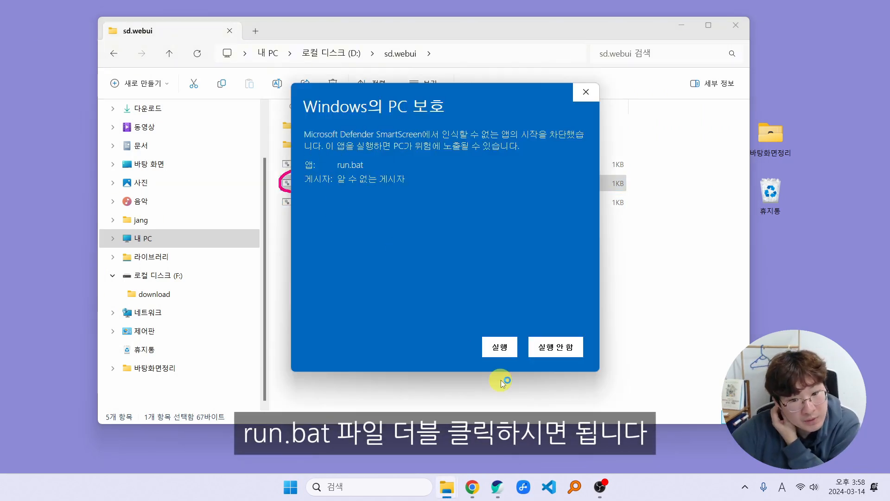
left_click(499, 346)
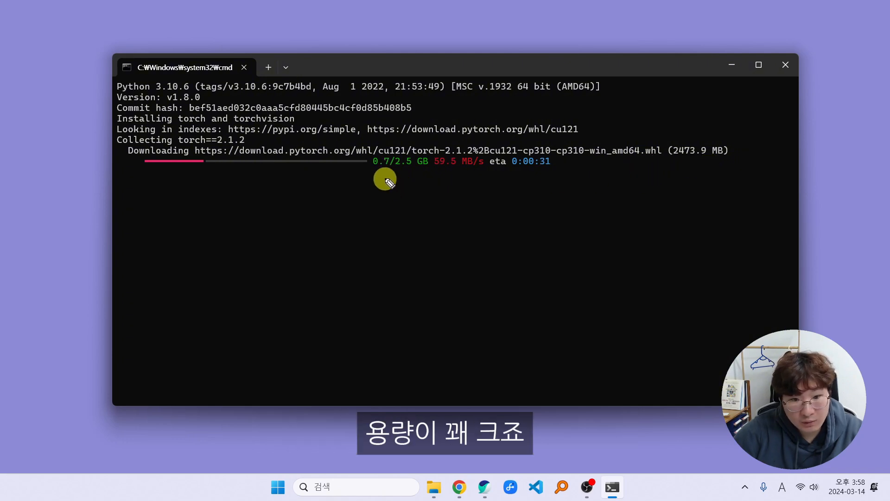
left_click_drag(369, 171, 432, 173)
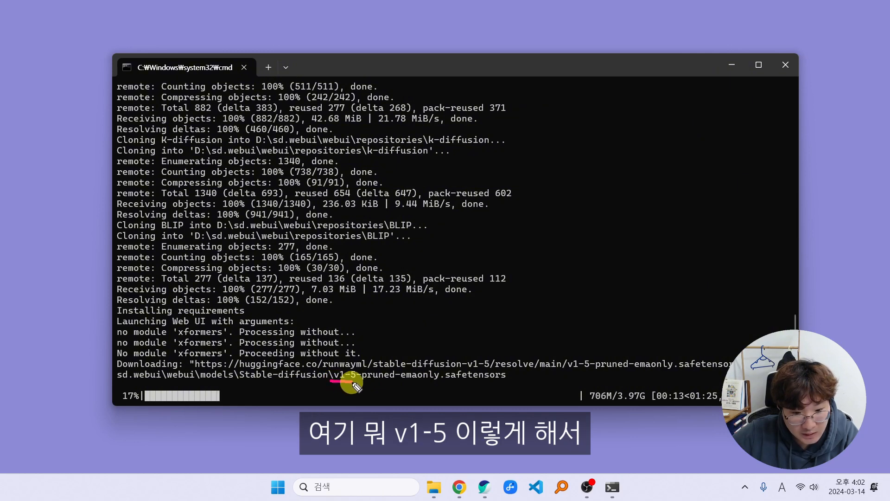
Step: Follow the v1-5-pruned-emaonly.safetensors download in the console, and maximize the browser window with the Stable Diffusion web UI
mouse_move(354, 385)
left_mouse_down()
mouse_move(497, 384)
mouse_move(411, 368)
mouse_move(332, 379)
left_mouse_up()
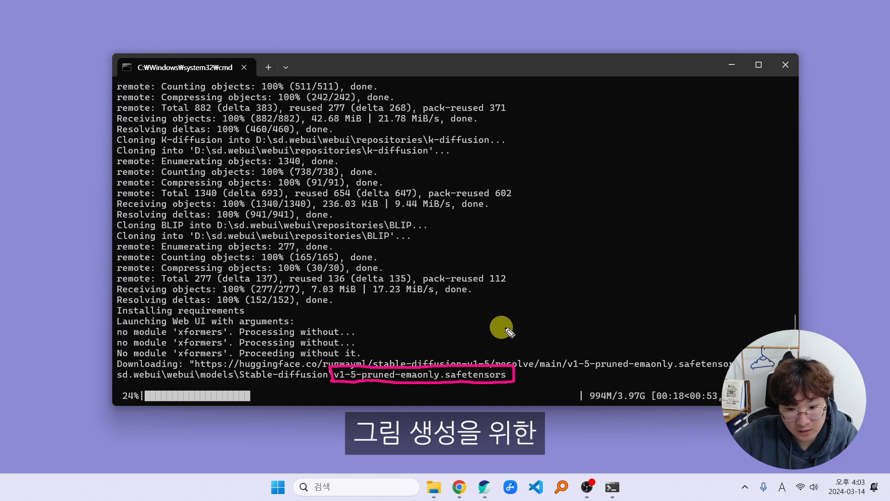
mouse_move(518, 323)
left_mouse_down()
mouse_move(503, 359)
mouse_move(506, 349)
left_mouse_up()
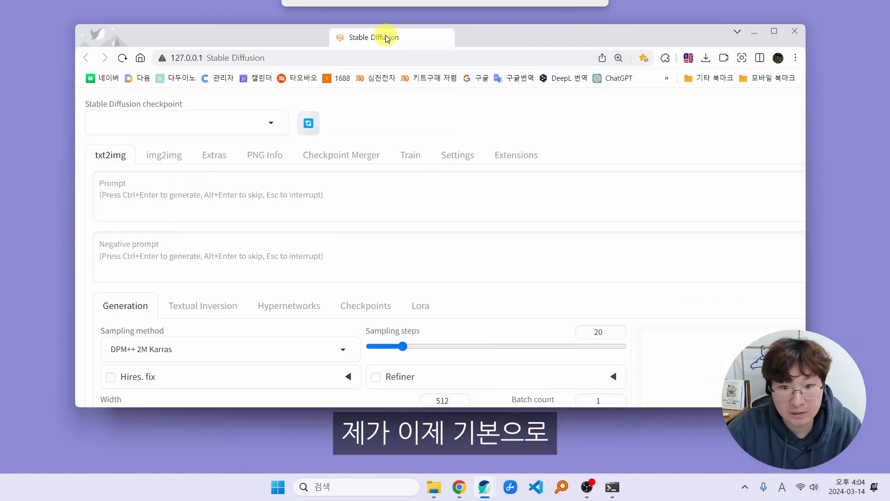
left_click_drag(387, 39, 412, 40)
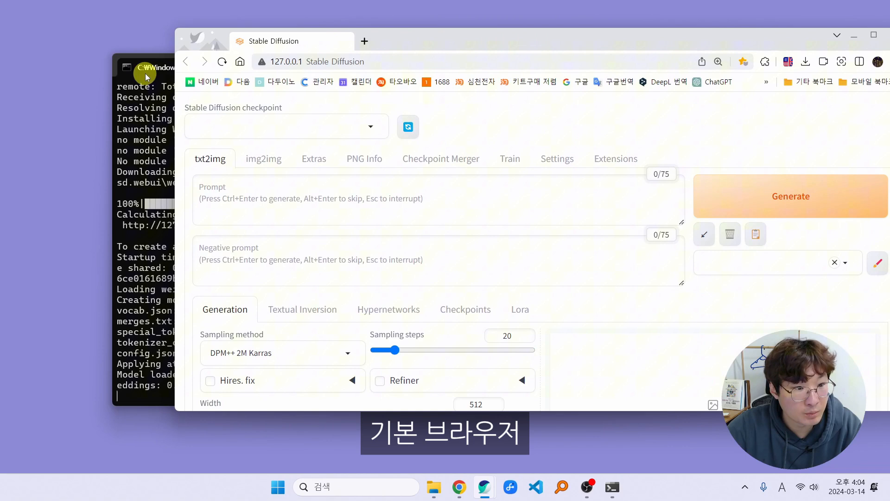
left_click(146, 72)
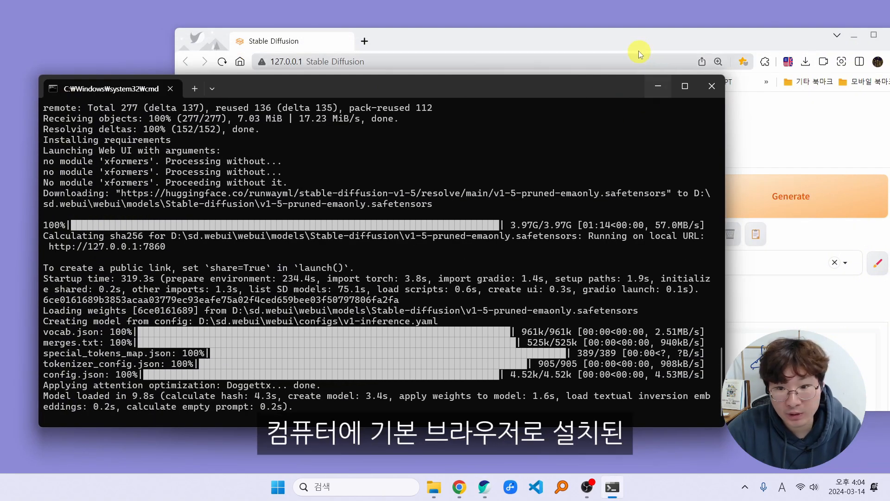
left_click_drag(590, 40, 536, 42)
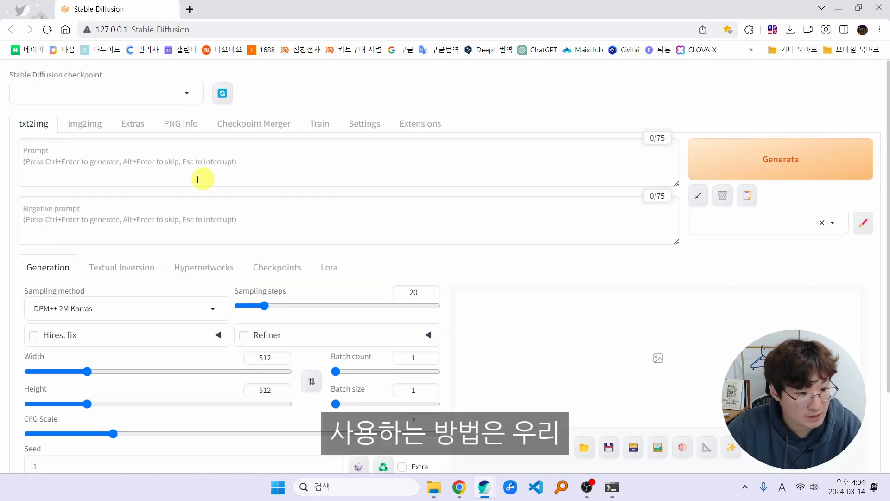
Step: Select v1-5-pruned-emaonly.safetensors as the Stable Diffusion checkpoint
left_click(130, 93)
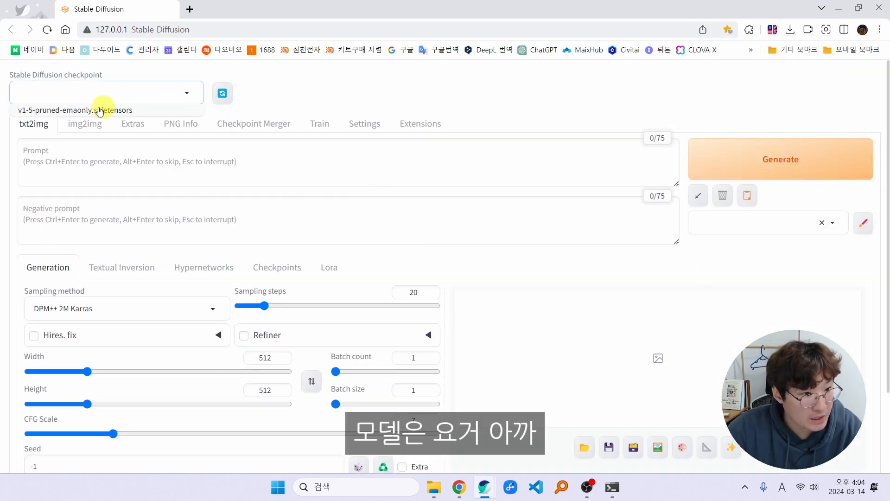
left_click(285, 94)
left_click(186, 93)
left_click(89, 111)
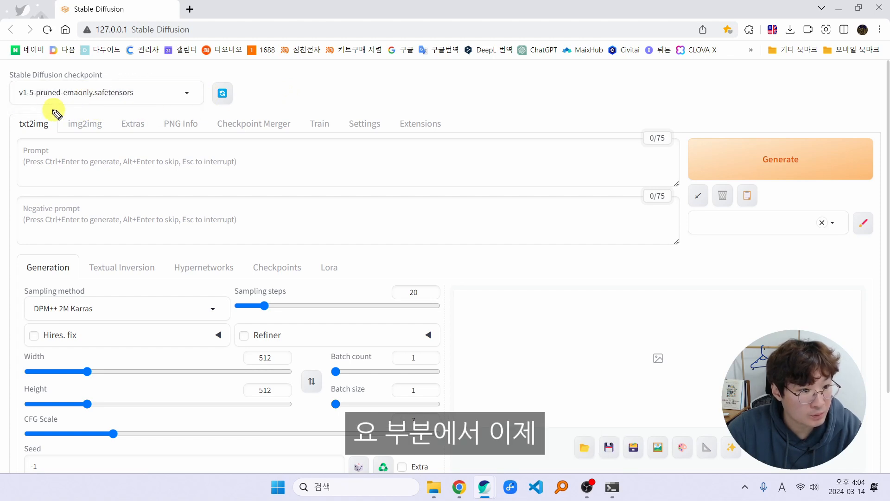
Step: Review the checkpoint selection, the prompt and negative prompt fields, and the image width and height settings for txt2img
key("ctrl+2")
mouse_move(53, 109)
left_mouse_down()
mouse_move(4, 98)
mouse_move(63, 68)
mouse_move(132, 93)
mouse_move(51, 109)
left_mouse_up()
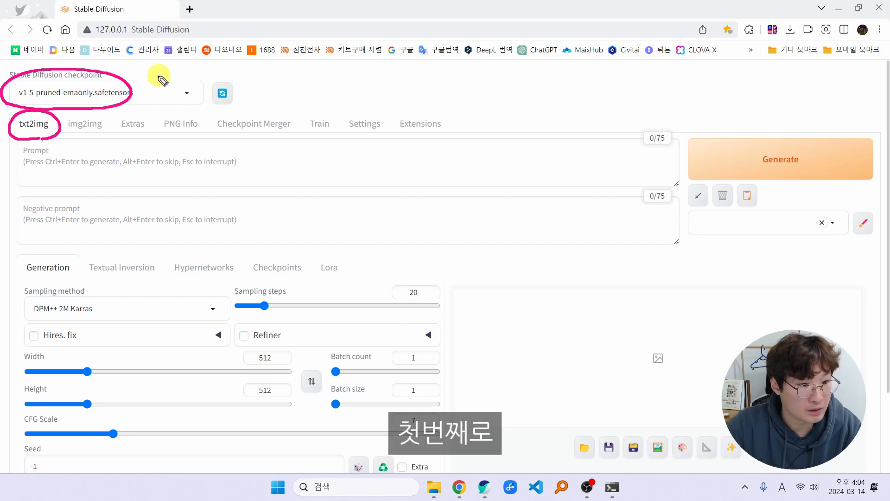
key("e")
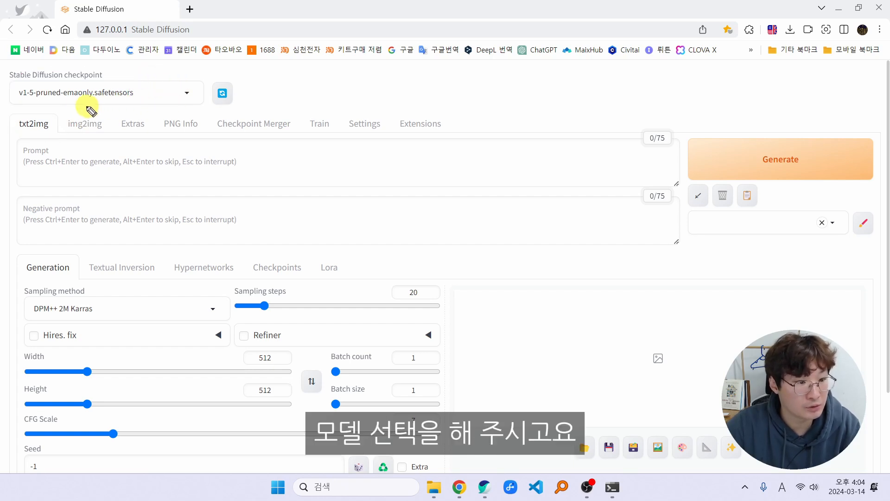
mouse_move(91, 111)
left_mouse_down()
mouse_move(11, 100)
mouse_move(123, 74)
mouse_move(145, 96)
mouse_move(79, 109)
left_mouse_up()
key("Escape")
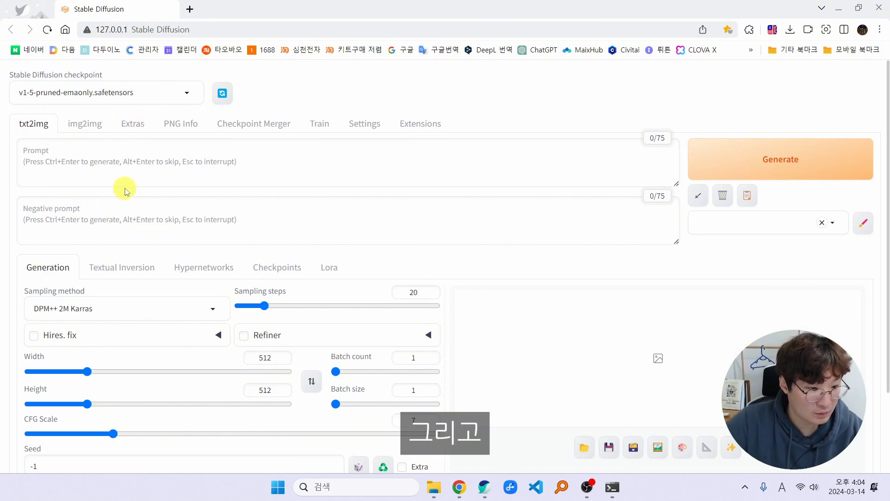
key("ctrl+2")
mouse_move(6, 165)
left_mouse_down()
mouse_move(91, 142)
mouse_move(99, 178)
mouse_move(29, 191)
left_mouse_up()
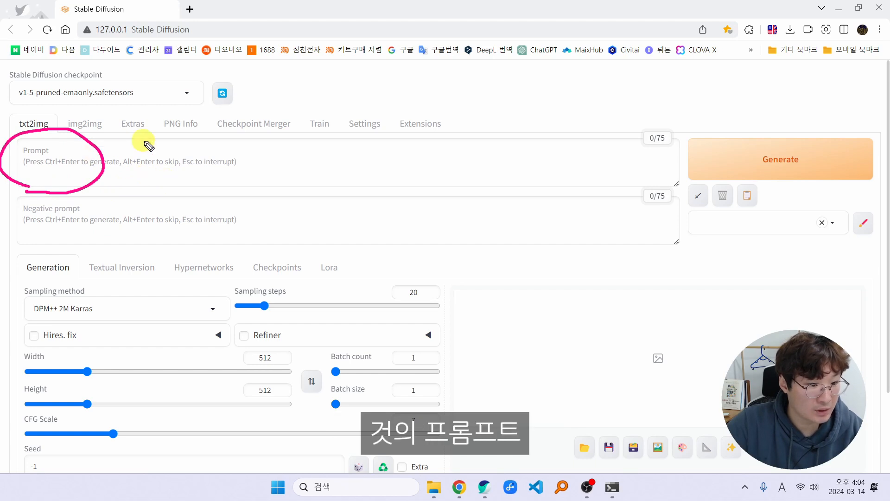
mouse_move(75, 231)
left_mouse_down()
mouse_move(10, 219)
mouse_move(67, 192)
mouse_move(111, 221)
mouse_move(46, 241)
left_mouse_up()
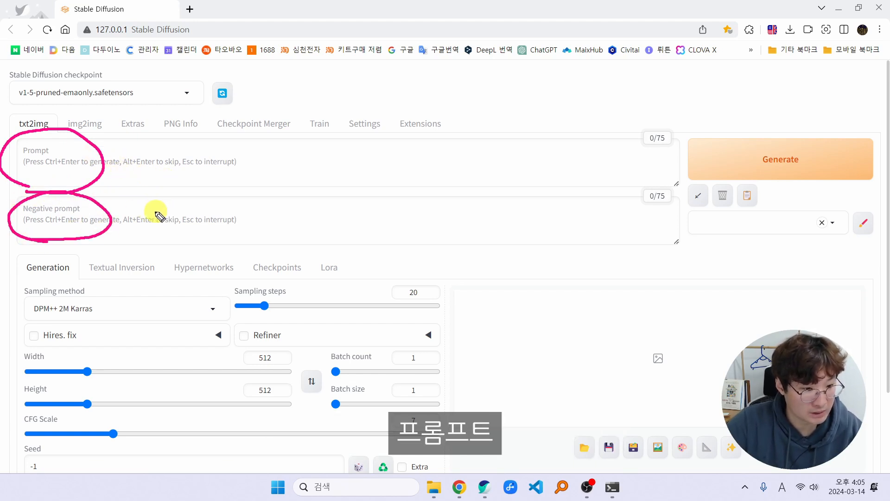
key("ctrl+shift+7")
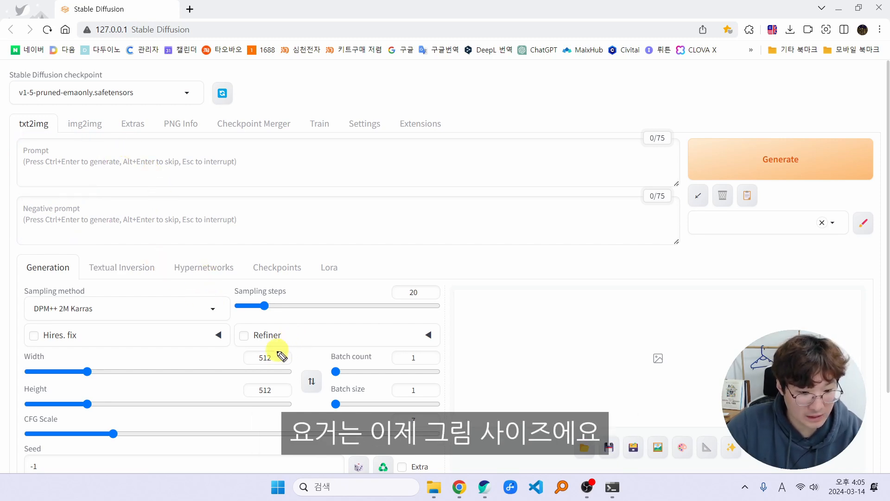
left_click_drag(275, 372, 240, 340)
mouse_move(239, 340)
left_mouse_down()
mouse_move(276, 347)
mouse_move(244, 363)
mouse_move(279, 339)
left_mouse_up()
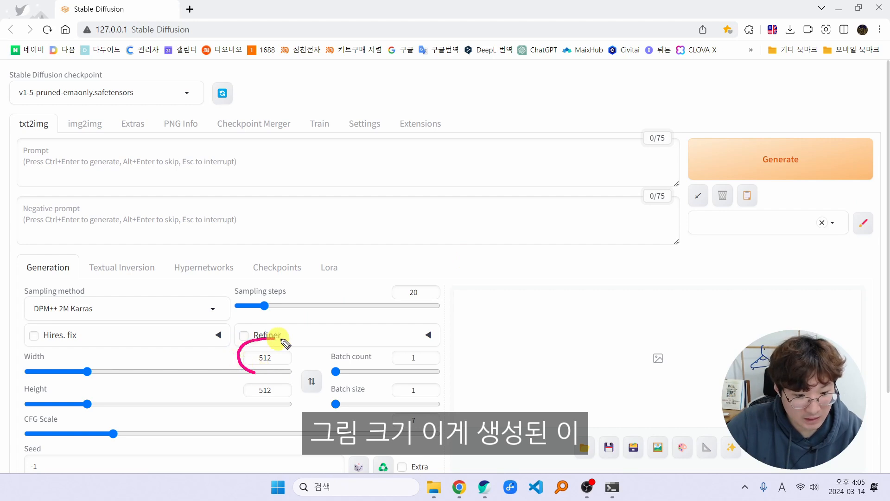
mouse_move(266, 394)
left_mouse_down()
mouse_move(241, 382)
mouse_move(291, 377)
mouse_move(258, 411)
left_mouse_up()
mouse_move(54, 115)
left_mouse_down()
mouse_move(18, 110)
mouse_move(97, 71)
mouse_move(55, 115)
left_mouse_up()
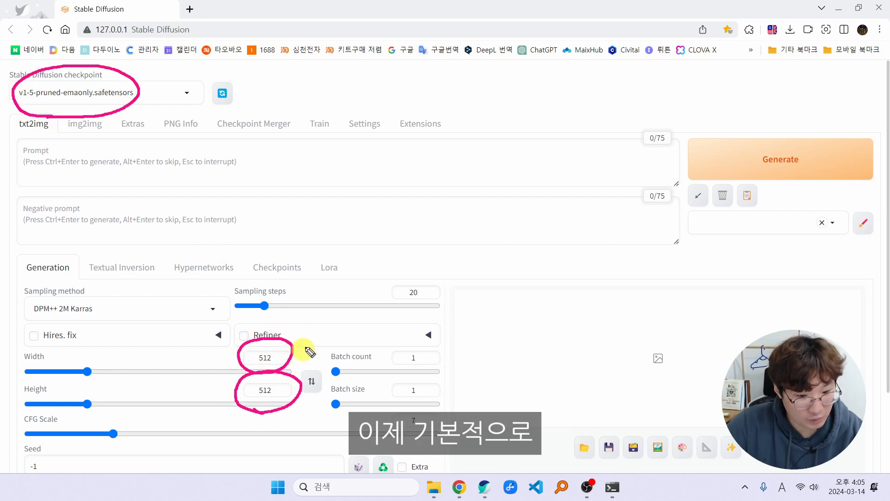
left_click_drag(315, 334, 301, 327)
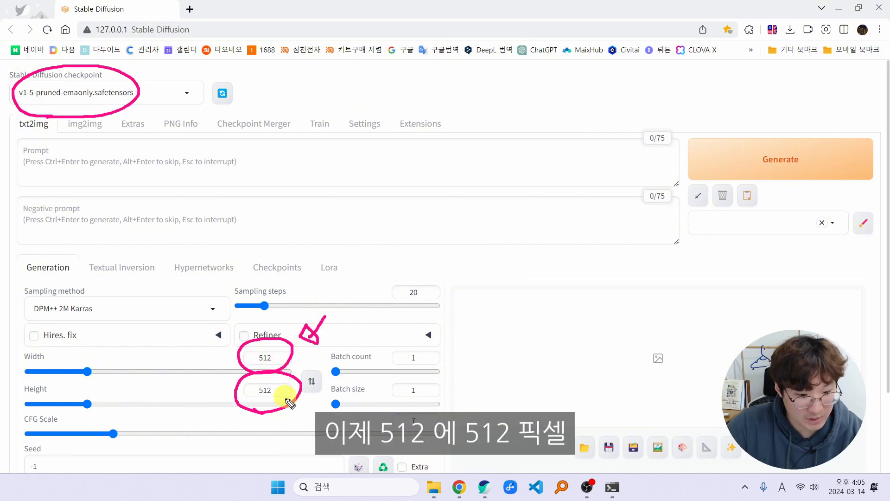
key("e")
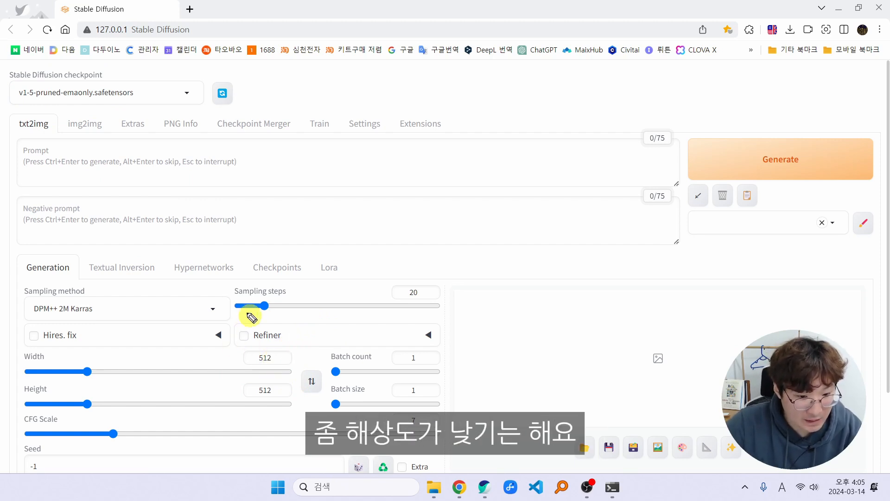
Step: Generate a txt2img image from the prompt "sunflower" and bring the result into view
left_click(99, 156)
type("sunflower")
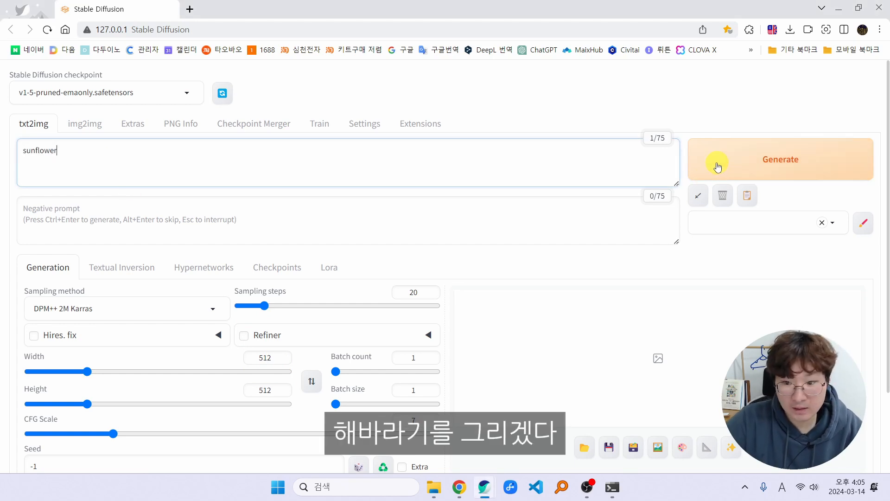
mouse_move(55, 163)
left_mouse_down()
mouse_move(19, 161)
mouse_move(18, 138)
mouse_move(63, 133)
mouse_move(55, 166)
left_mouse_up()
left_click(716, 162)
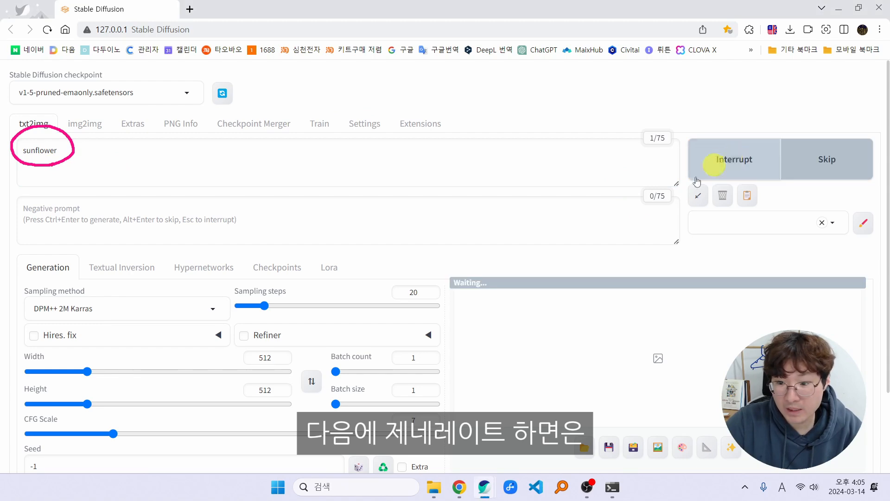
scroll(473, 276, "down", 5)
scroll(451, 232, "up", 4)
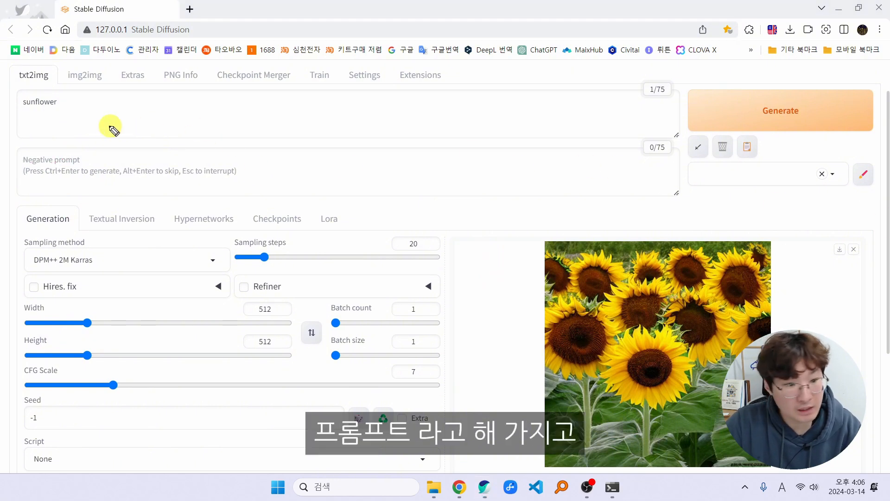
Step: Extend the prompt to "sunflower, oilpainting" and generate a new image
mouse_move(12, 107)
left_mouse_down()
mouse_move(36, 83)
mouse_move(72, 99)
mouse_move(32, 123)
left_mouse_up()
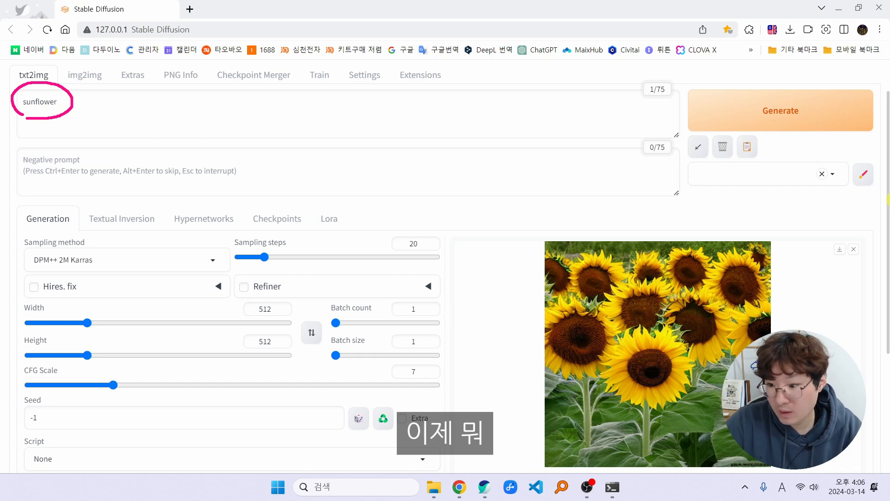
left_click(163, 112)
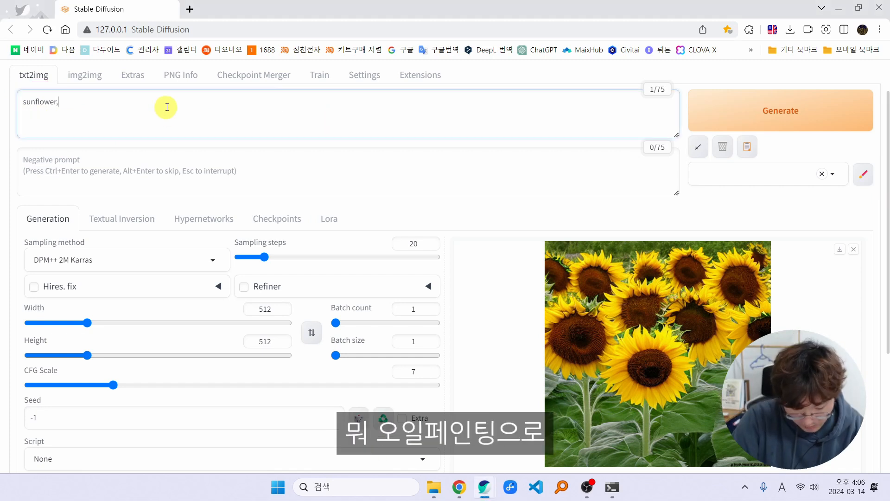
type("oilpainting")
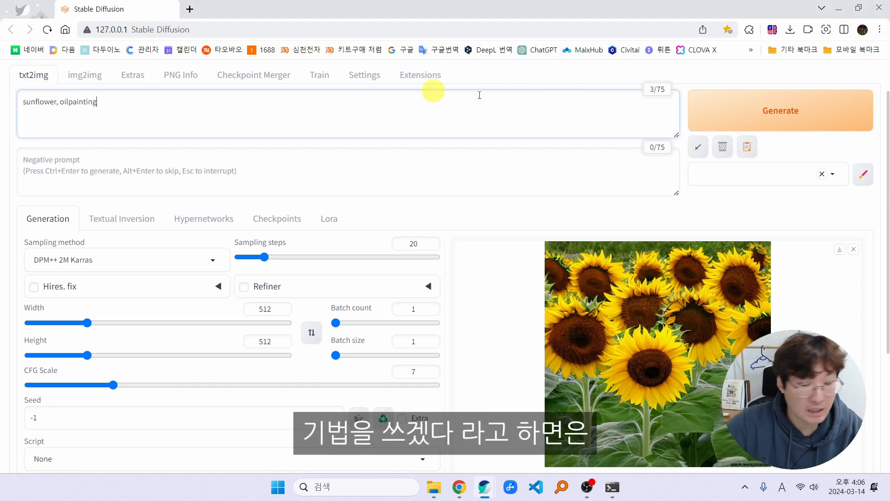
left_click(727, 108)
scroll(428, 243, "up", 1)
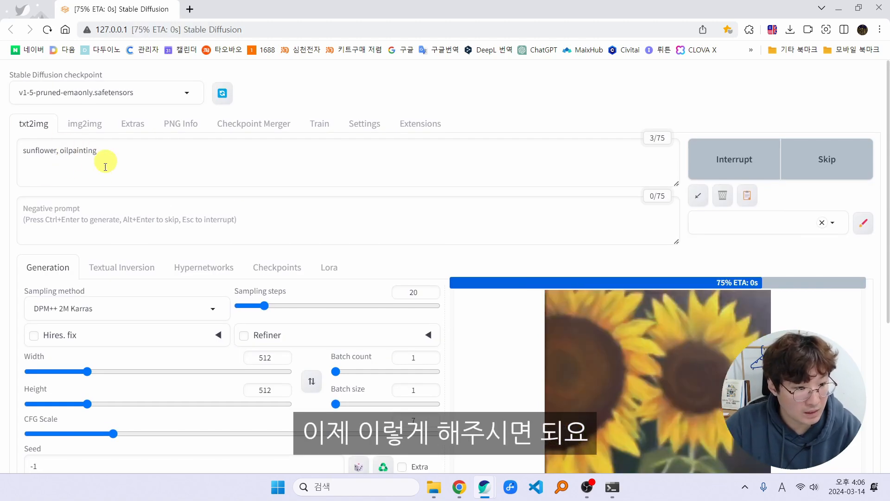
Step: View the generated oil-painting sunflower image enlarged, close the viewer and return to the prompt area
scroll(649, 227, "down", 5)
left_click(649, 227)
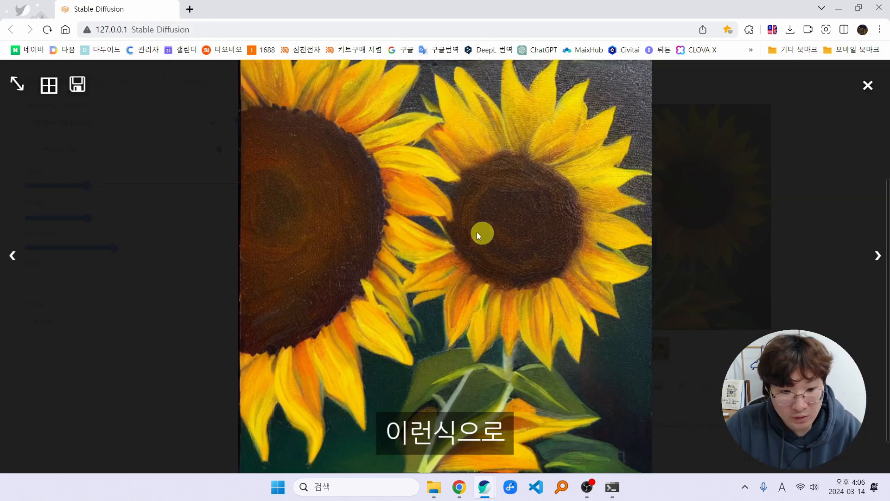
left_click(867, 85)
scroll(74, 137, "up", 4)
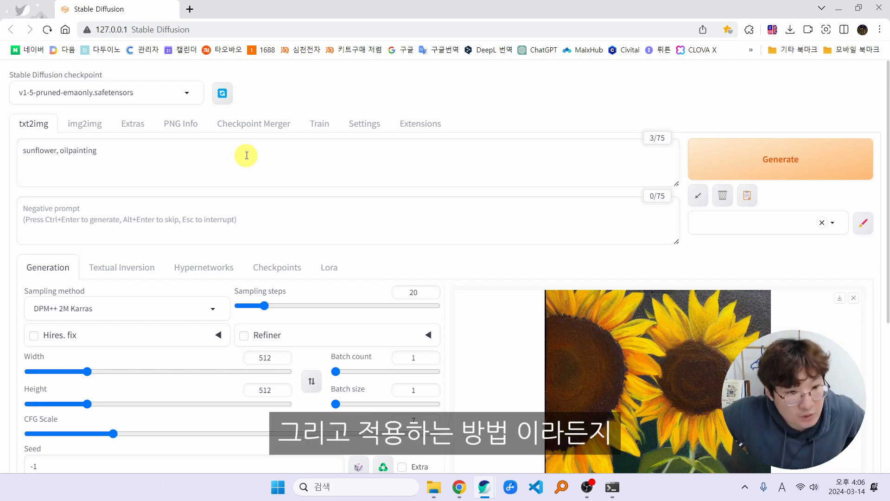
Step: Open the bookmarked Civitai models site in a new tab and check its Browsing Mode options for the Safe setting
left_click(190, 9)
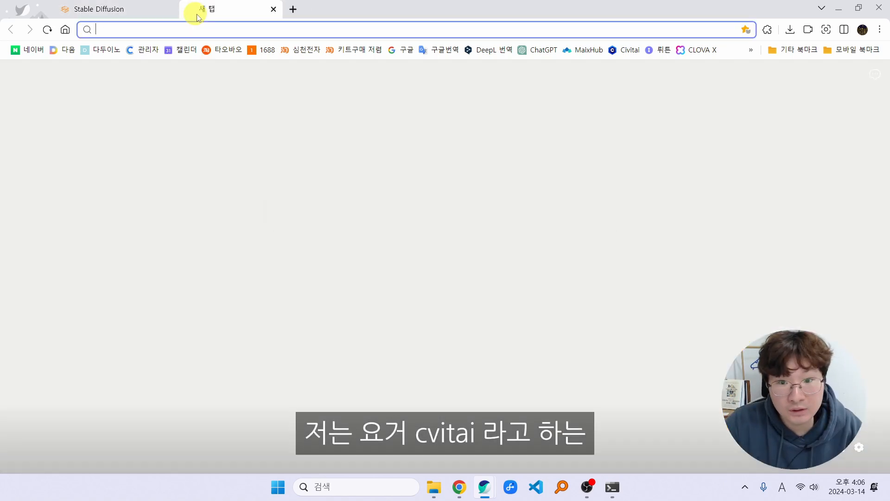
left_click(628, 51)
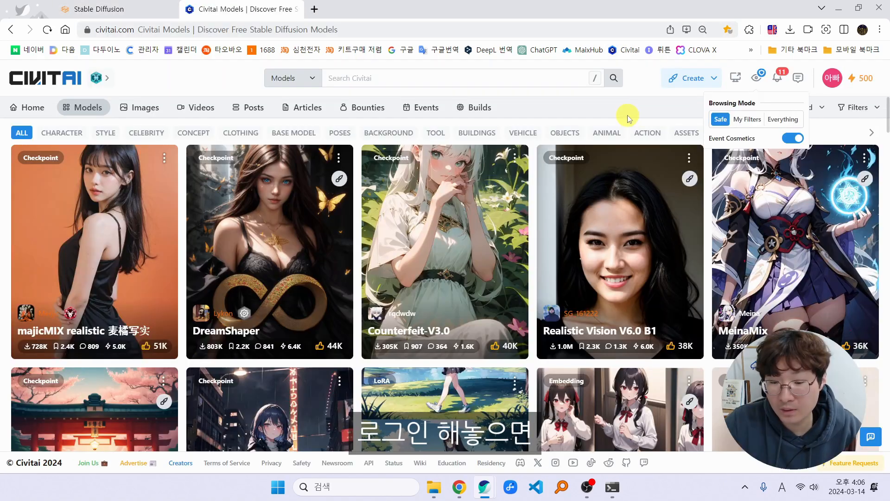
left_click(780, 82)
left_click(779, 82)
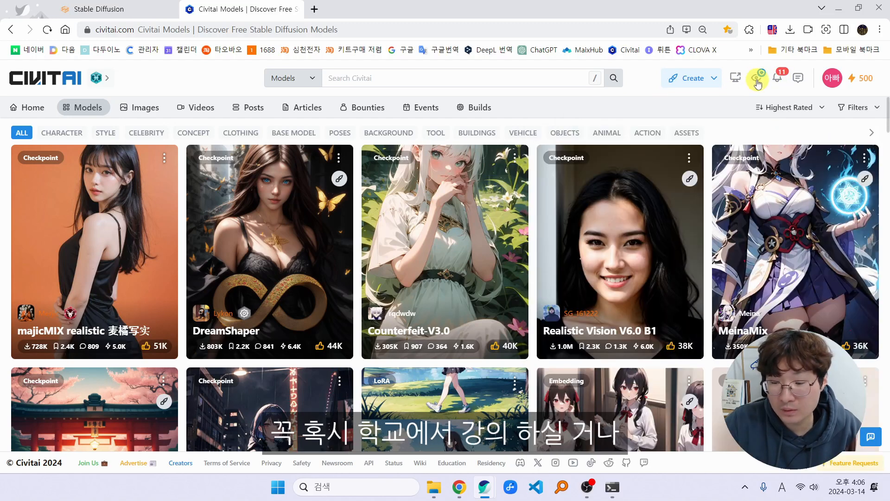
left_click(756, 82)
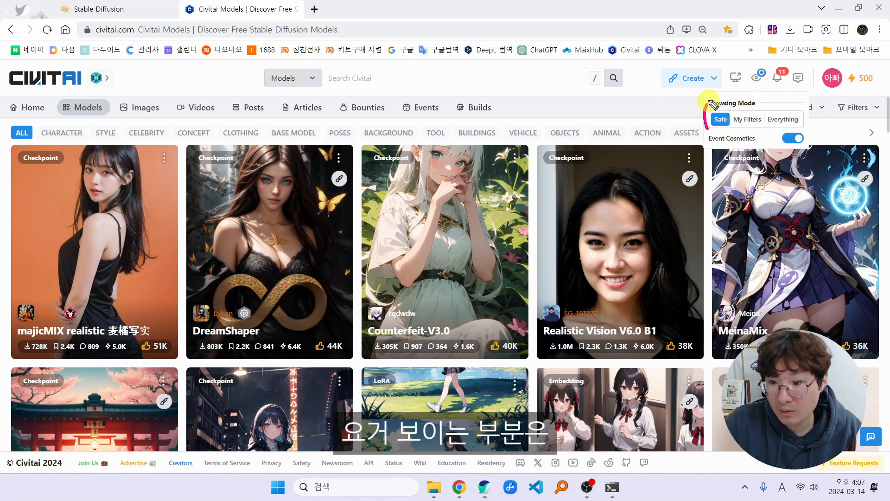
left_click_drag(706, 128, 779, 70)
mouse_move(796, 108)
left_mouse_down()
mouse_move(787, 134)
mouse_move(720, 138)
left_mouse_up()
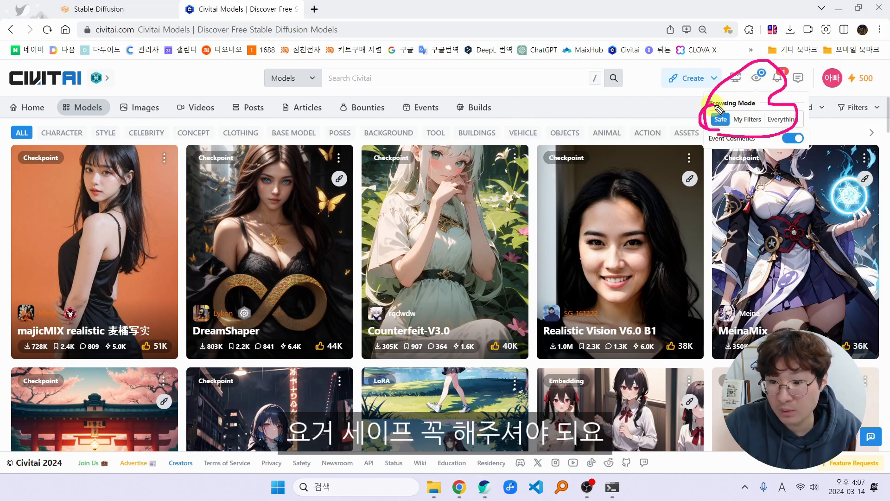
key("Escape")
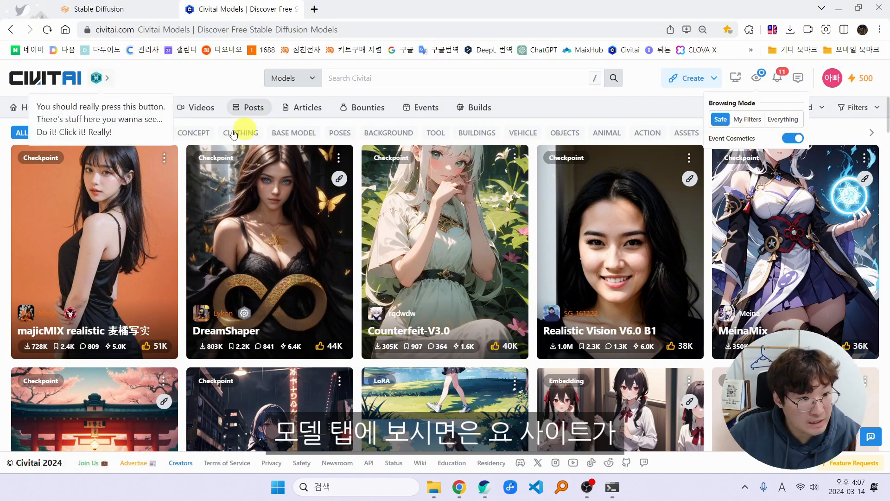
Step: Dismiss the newsletter sign-up prompt and sort the Civitai models by Most Downloaded
mouse_move(59, 110)
left_mouse_down()
mouse_move(121, 94)
mouse_move(68, 127)
left_mouse_up()
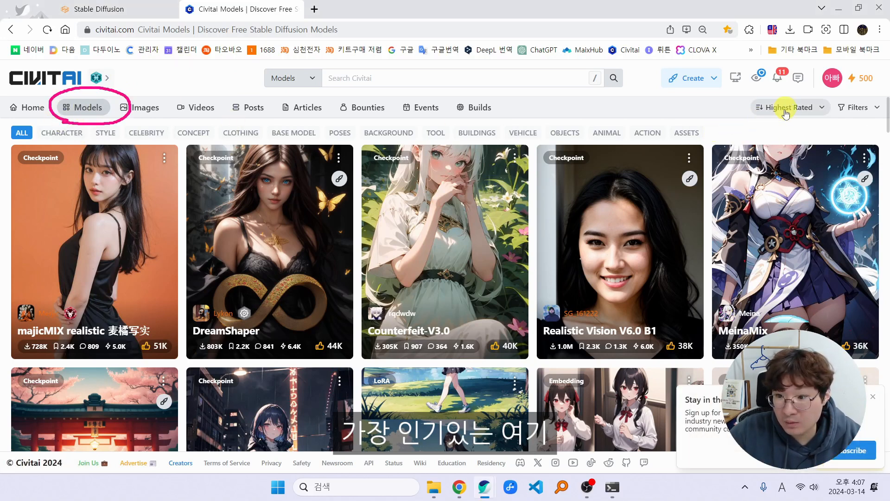
left_click(873, 396)
left_click(788, 108)
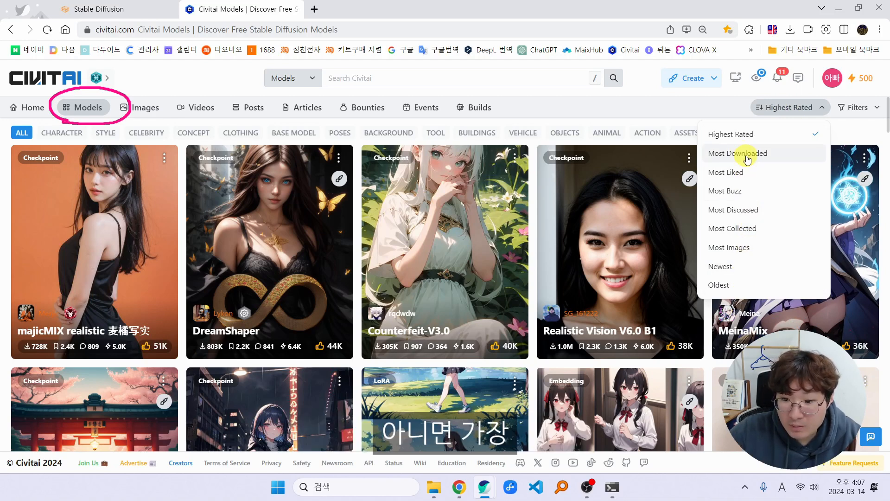
left_click(762, 155)
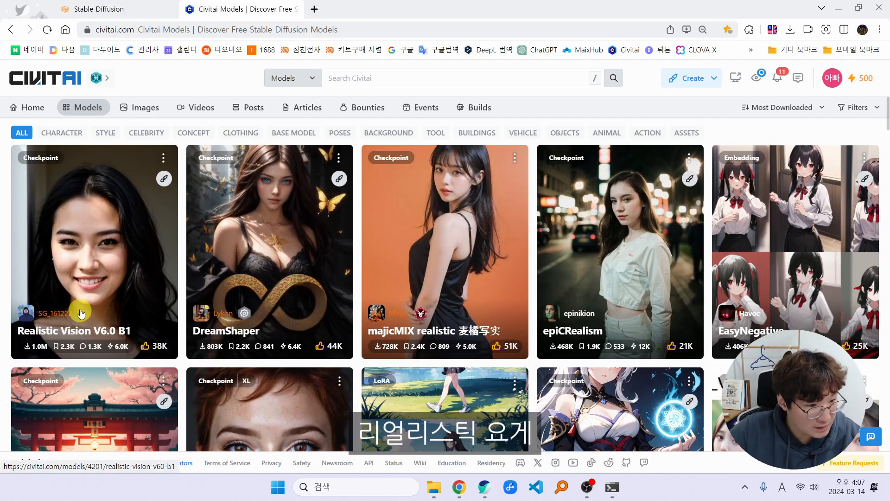
Step: Open the Realistic Vision V6.0 B1 checkpoint's page on Civitai and look over its V5.1 (VAE) version
left_click(107, 250)
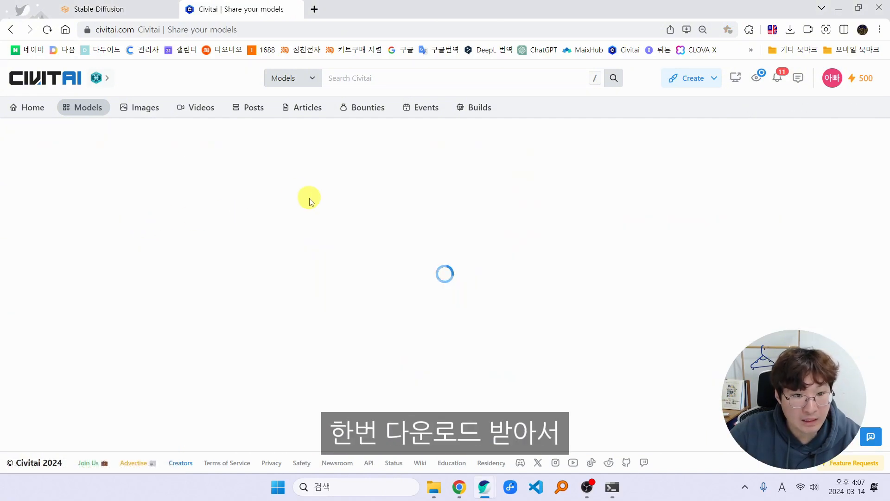
scroll(356, 194, "down", 1)
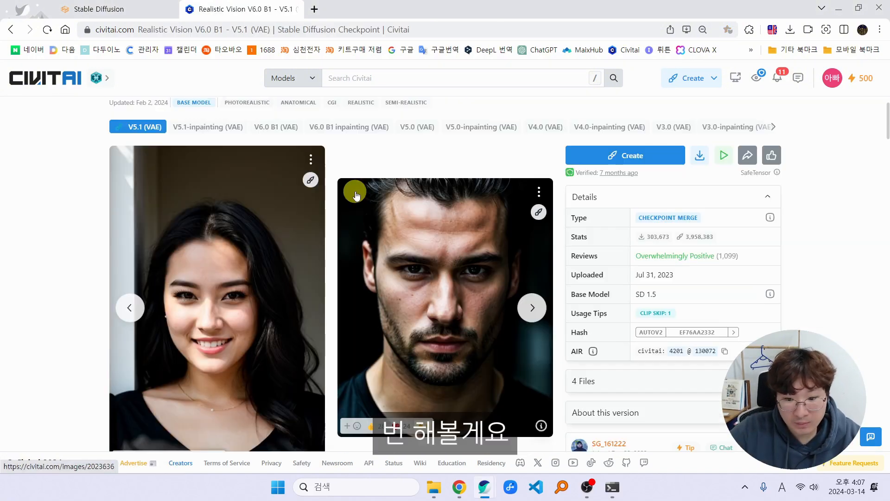
scroll(354, 194, "up", 1)
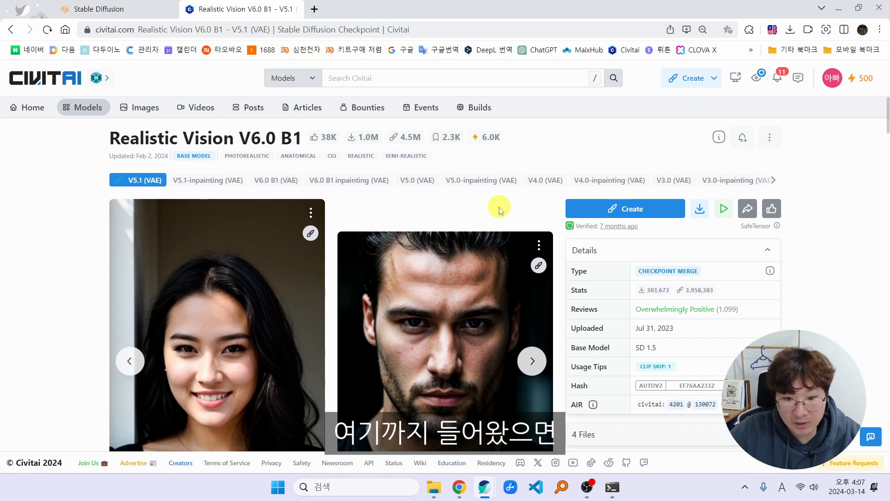
left_click_drag(618, 222, 607, 200)
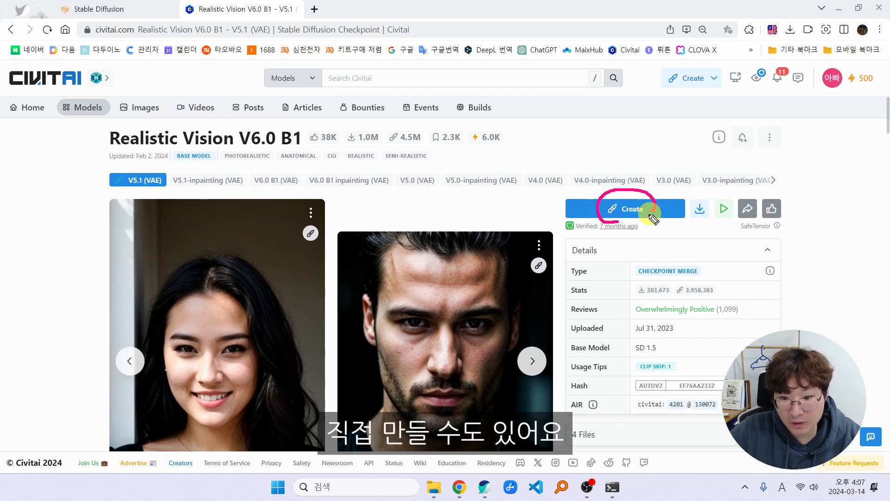
left_click_drag(654, 218, 623, 228)
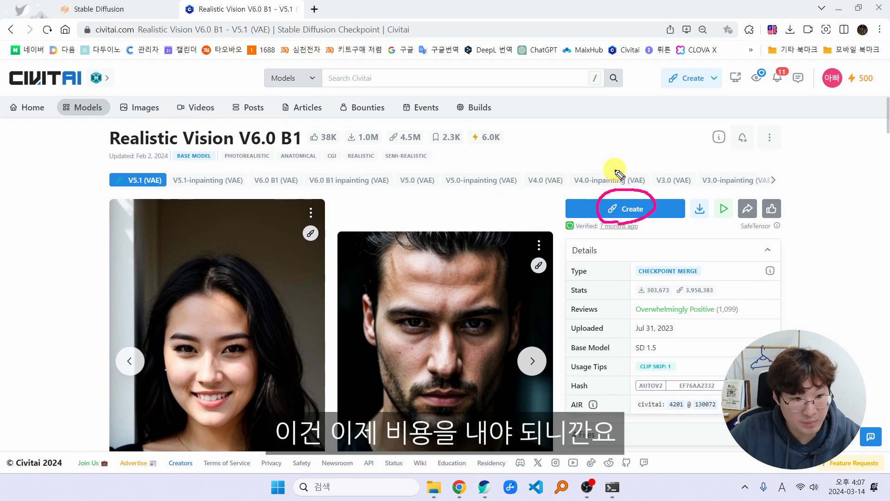
key("ctrl+z")
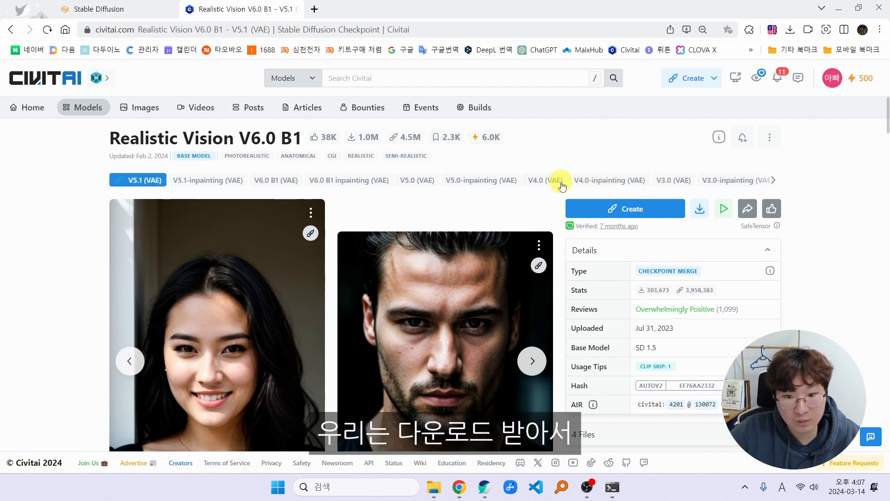
Step: Download the Pruned Model fp16 (1.99 GB) of Realistic Vision V5.1 (VAE)
left_click_drag(705, 225, 691, 196)
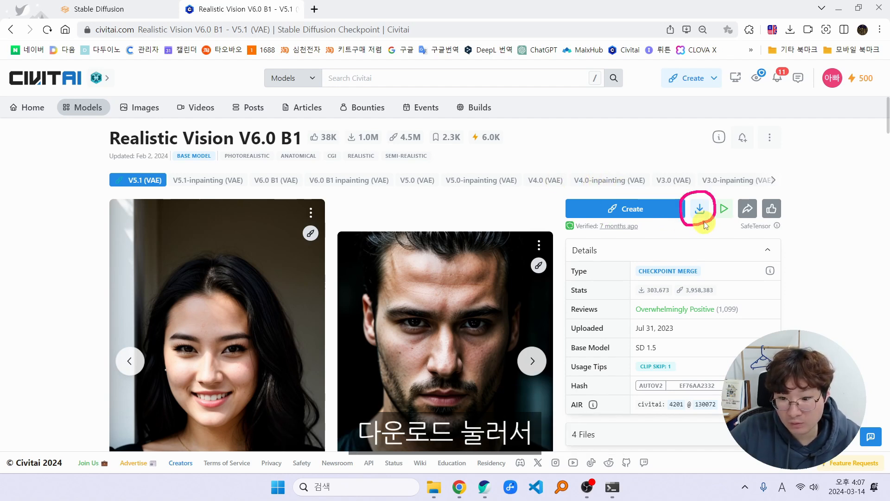
left_click(698, 209)
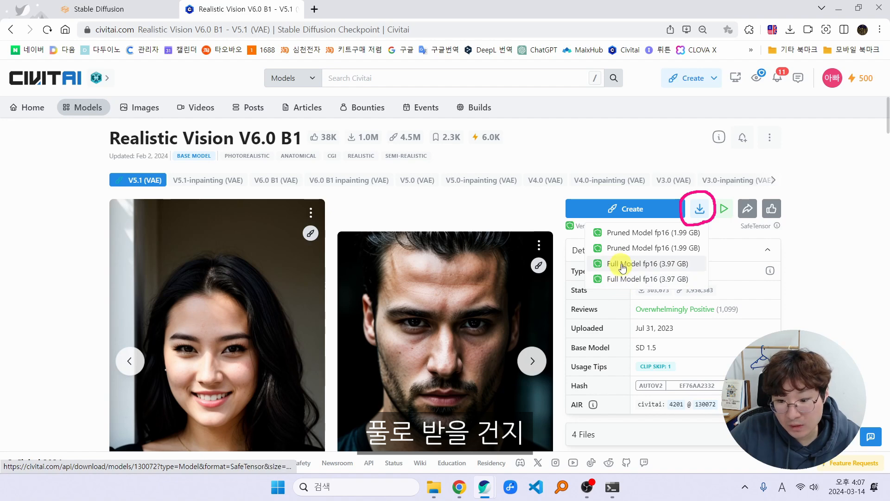
left_click(632, 239)
left_click(554, 168)
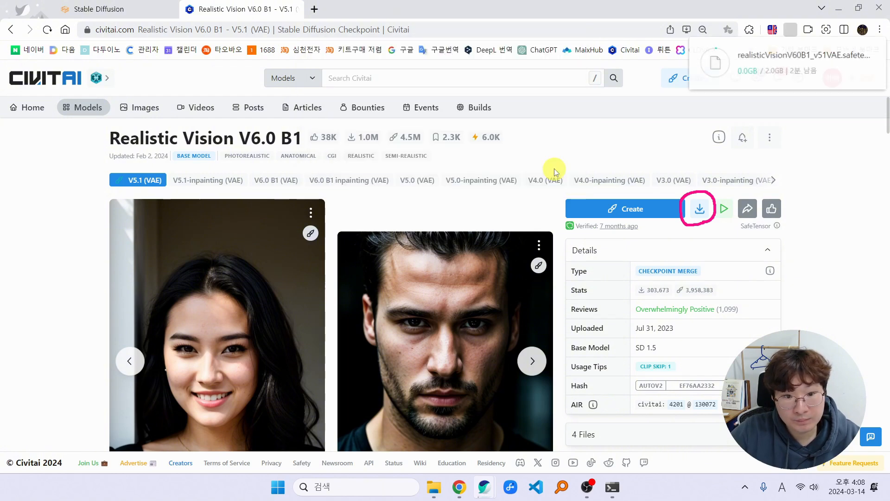
Step: Open the sample portrait of the man in a black shirt and examine its prompt, negative prompt and generation settings
scroll(512, 176, "down", 1)
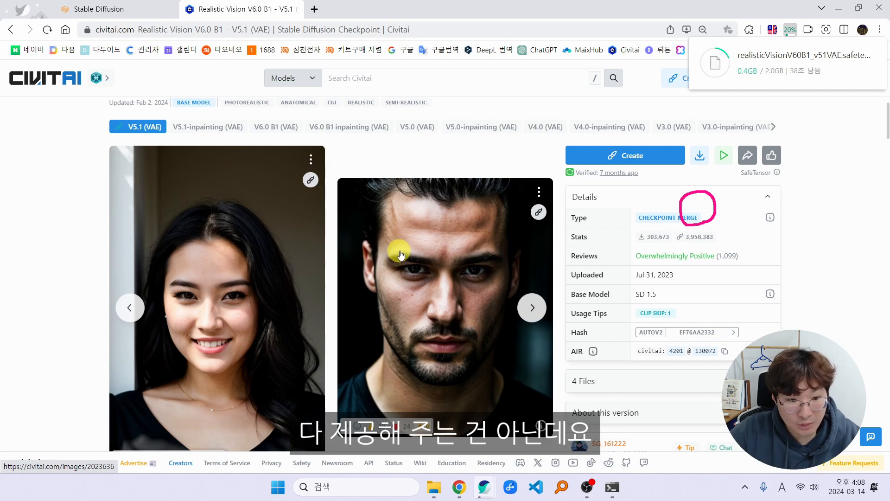
left_click(443, 227)
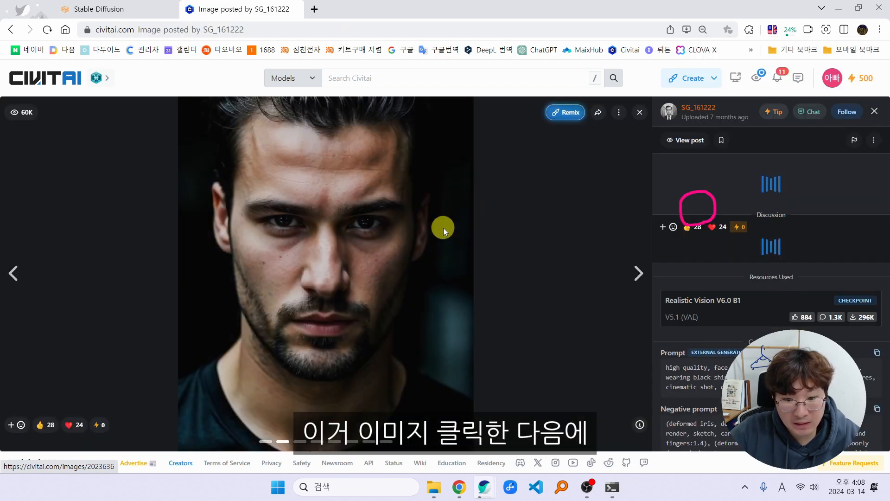
scroll(687, 293, "down", 5)
mouse_move(664, 291)
left_mouse_down()
mouse_move(758, 257)
mouse_move(718, 306)
left_mouse_up()
mouse_move(737, 354)
left_mouse_down()
mouse_move(663, 324)
mouse_move(725, 368)
left_mouse_up()
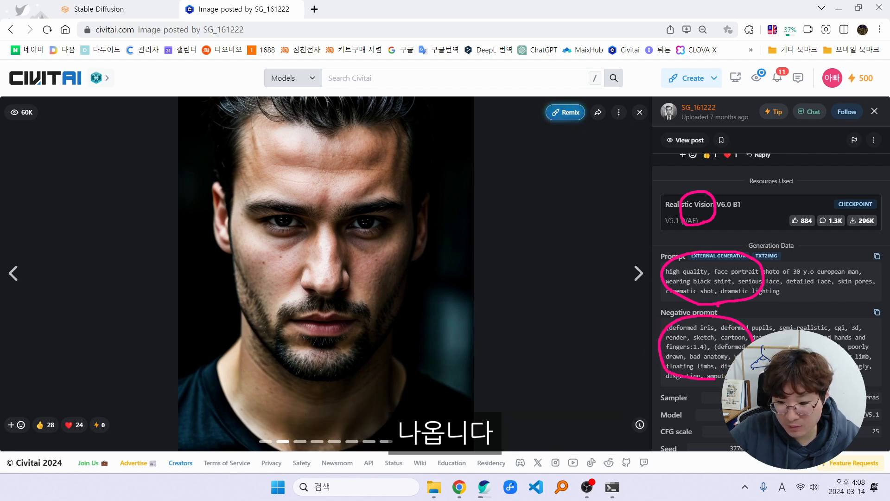
left_click_drag(730, 435, 722, 401)
key("Escape")
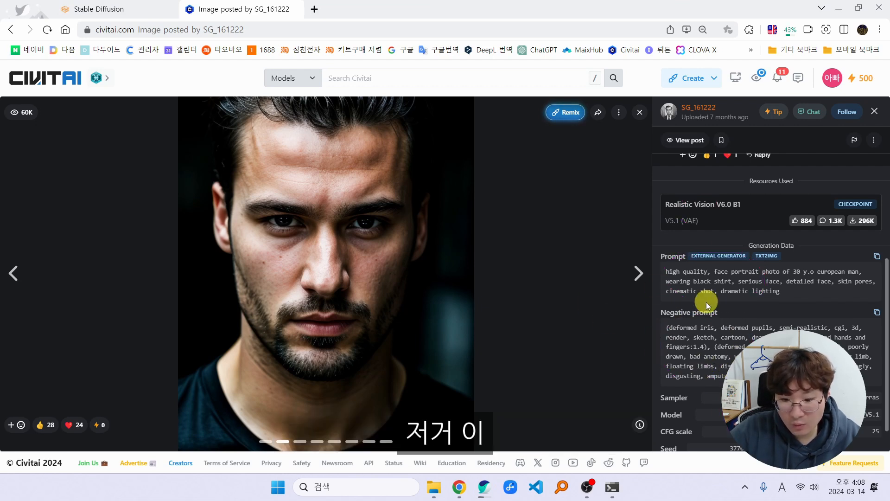
Step: Save the sample portrait to the Downloads folder as 00036-3776793451.jpeg
right_click(343, 205)
left_click(379, 241)
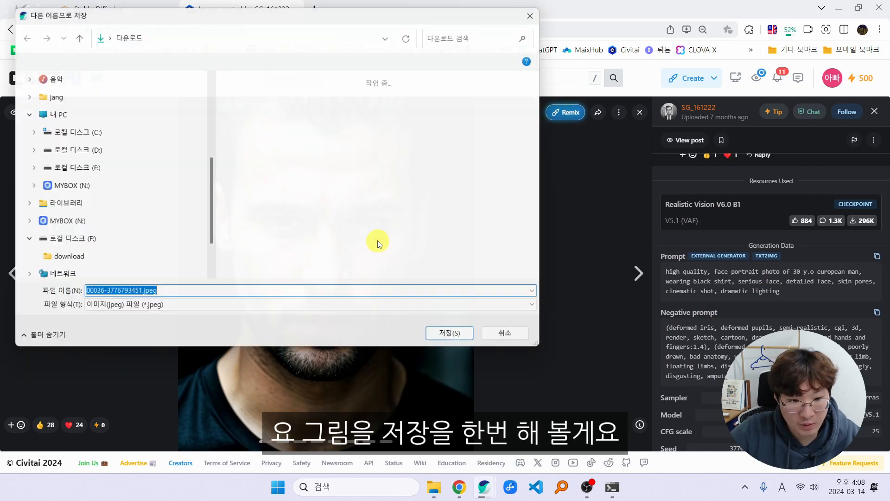
key("Return")
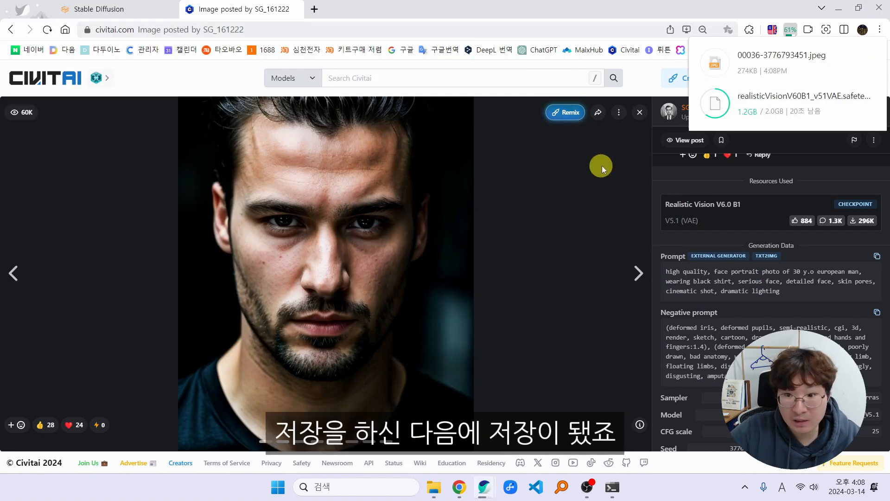
Step: Switch to the Stable Diffusion web UI and load the saved portrait 00036-3776793451.jpeg into PNG Info
left_click(135, 11)
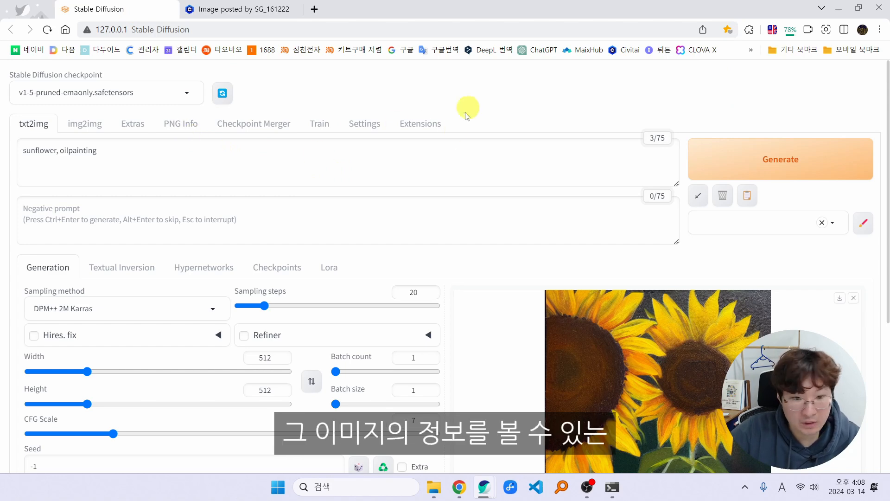
key("ctrl+Tab")
left_click(117, 12)
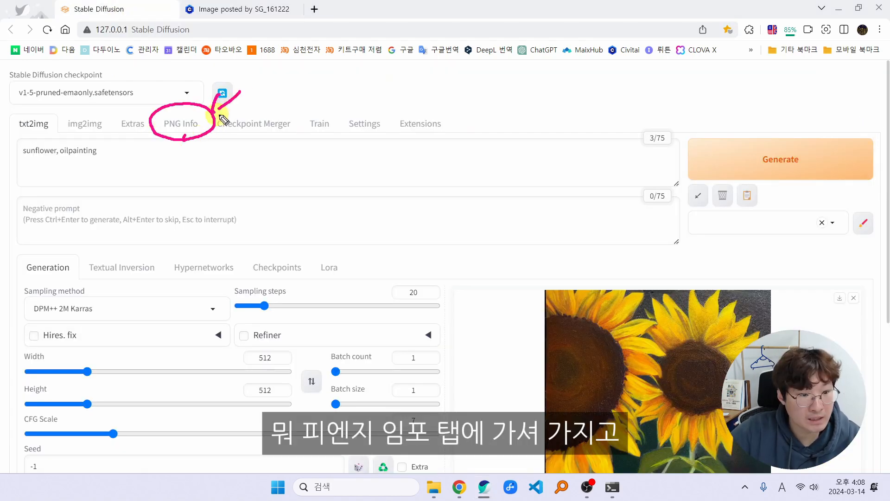
left_click(180, 123)
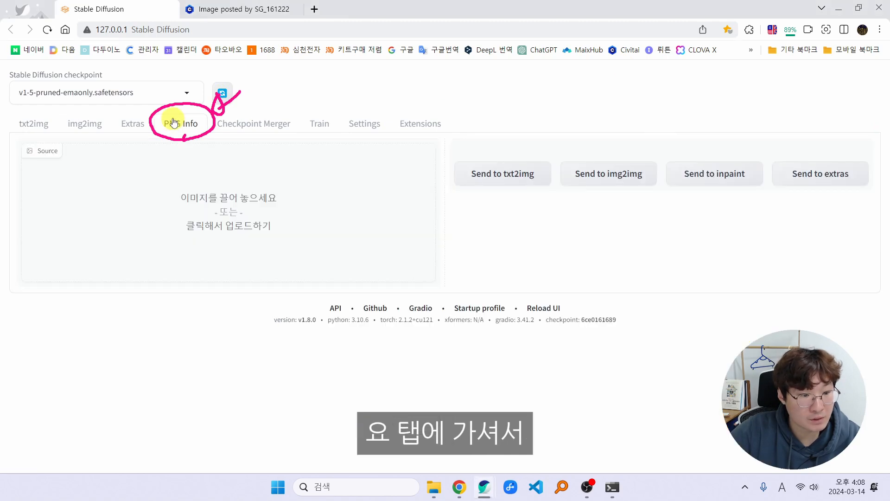
left_click(236, 216)
double_click(207, 131)
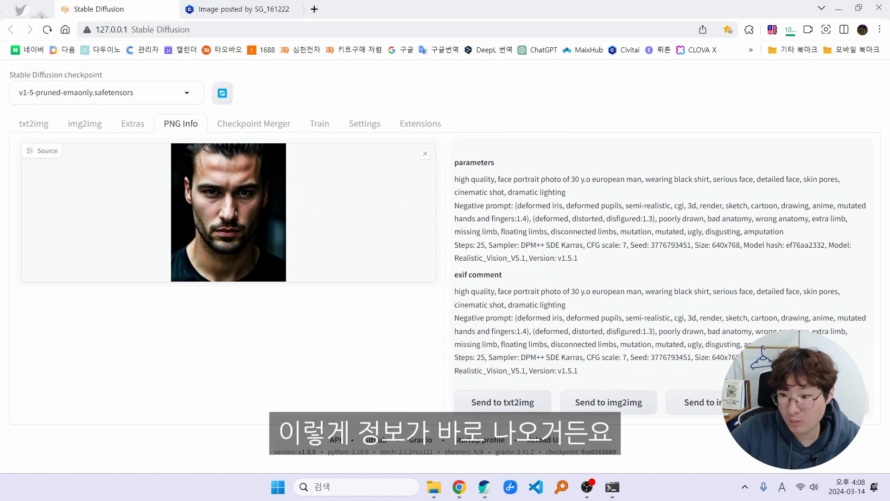
Step: Send the portrait's generation parameters to txt2img and check the transferred prompts, sampler, size and seed
mouse_move(477, 374)
left_mouse_down()
mouse_move(663, 183)
mouse_move(513, 374)
left_mouse_up()
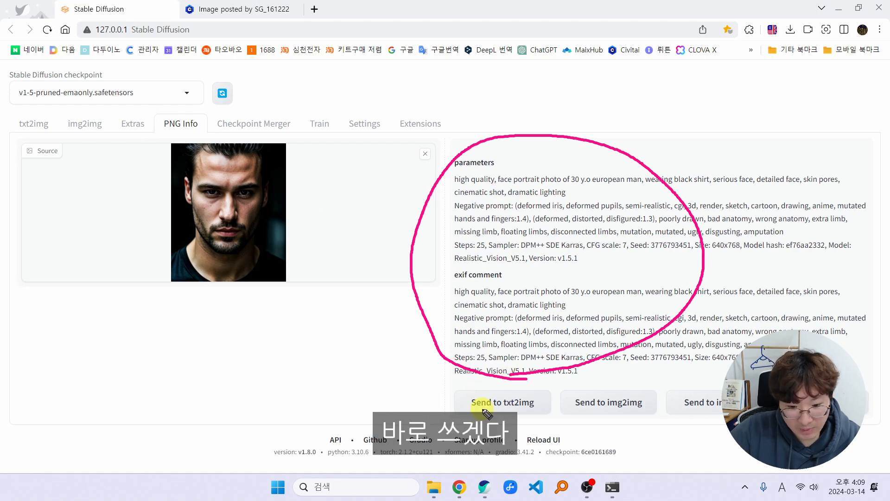
left_click_drag(482, 421, 462, 405)
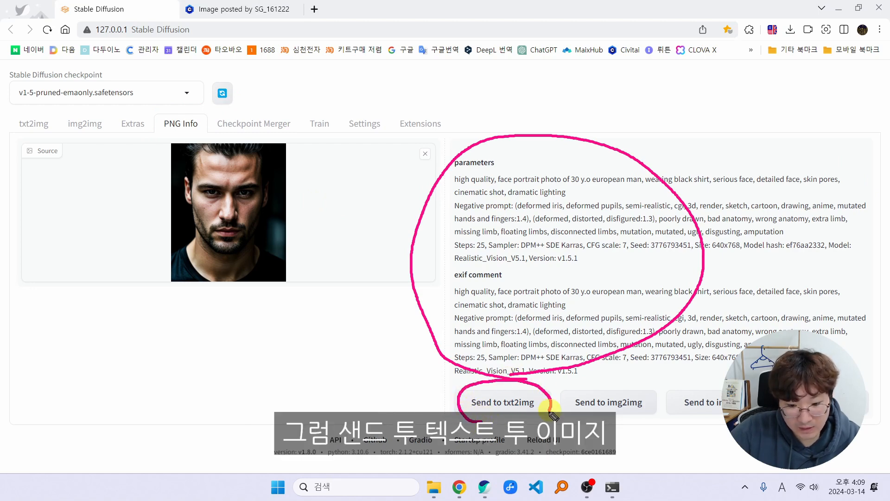
left_click(491, 407)
scroll(118, 302, "down", 1)
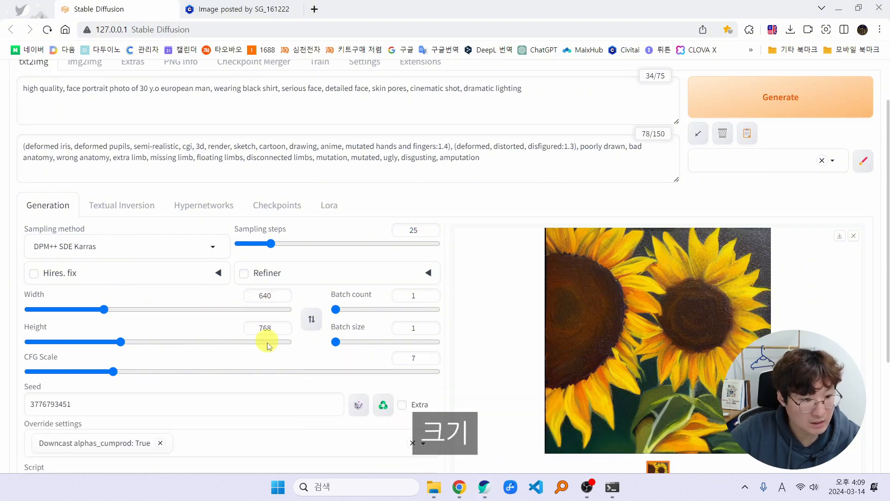
scroll(314, 361, "up", 1)
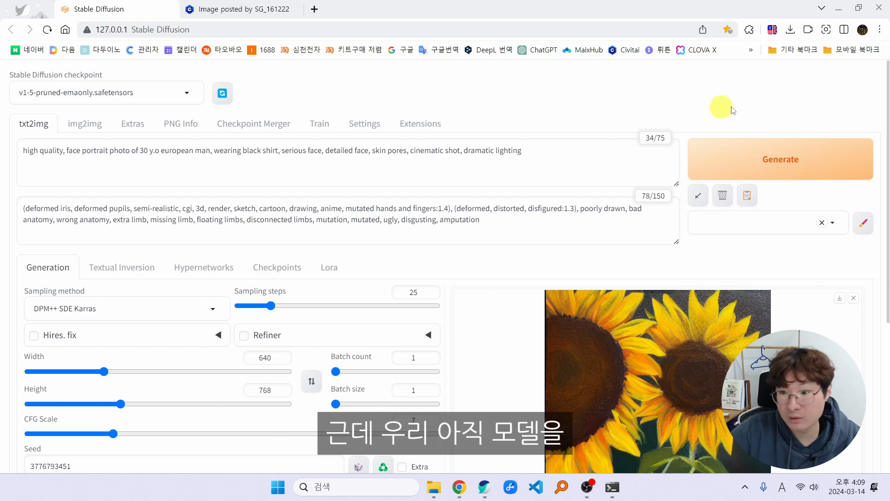
Step: Minimize the console window and bring up the Downloads folder holding realisticVisionV60B1_v51VAE.safetensors
left_click(789, 30)
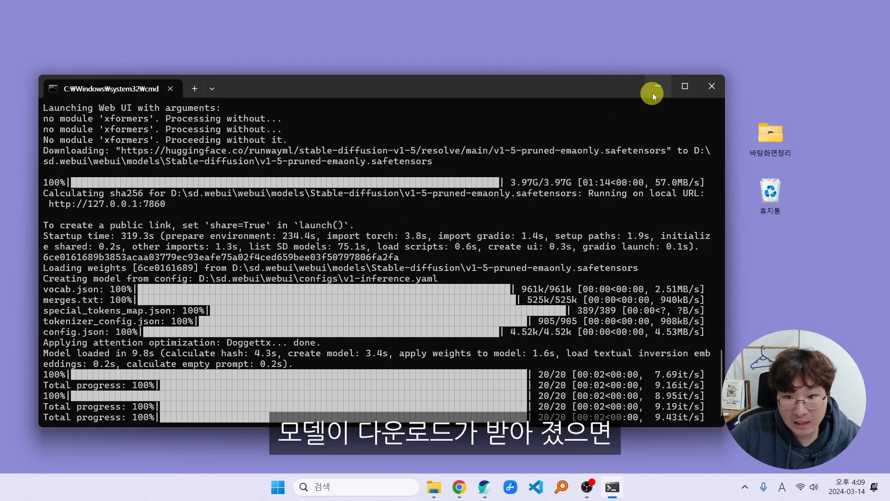
left_click(652, 92)
mouse_move(435, 474)
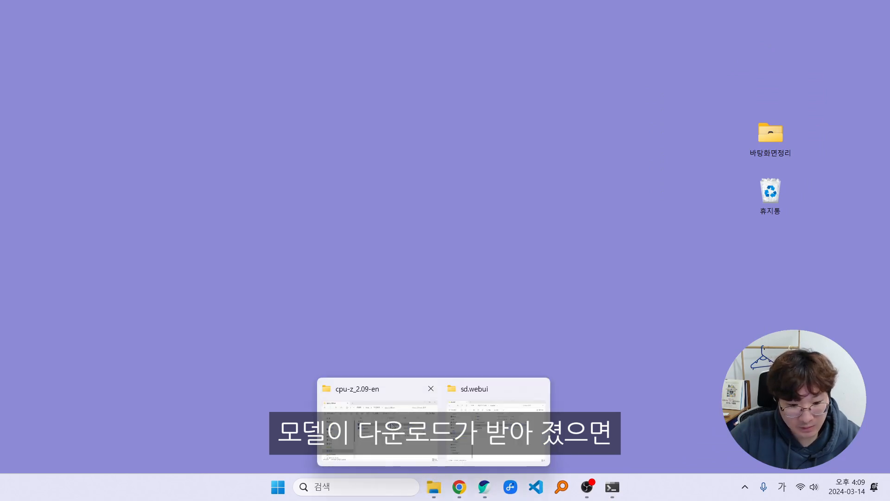
left_click(392, 426)
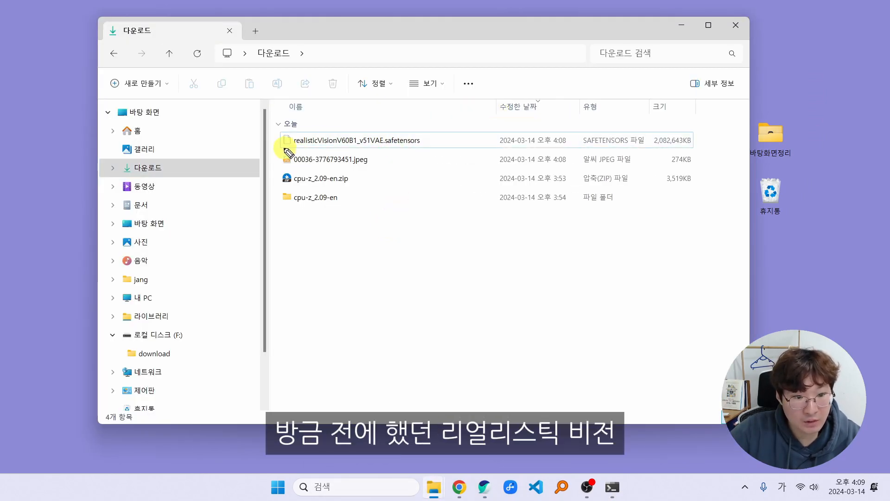
mouse_move(284, 149)
left_mouse_down()
mouse_move(413, 148)
mouse_move(399, 133)
mouse_move(294, 134)
mouse_move(275, 151)
mouse_move(316, 154)
left_mouse_up()
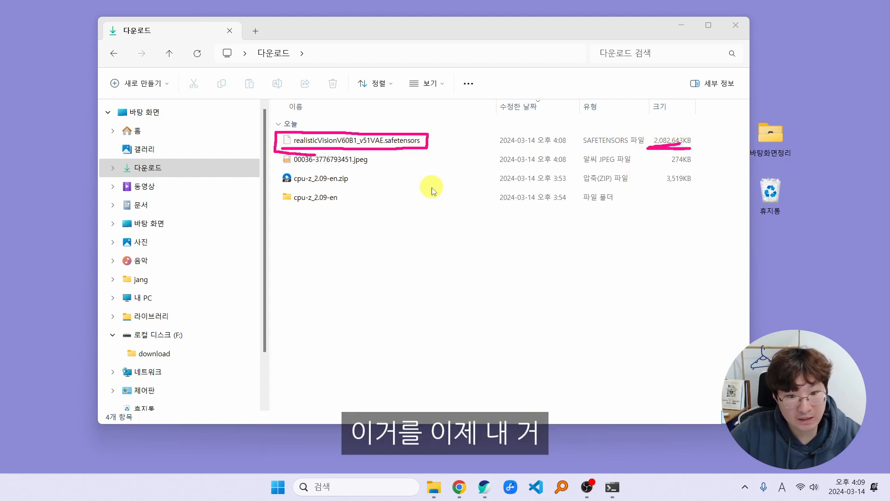
left_click(745, 343)
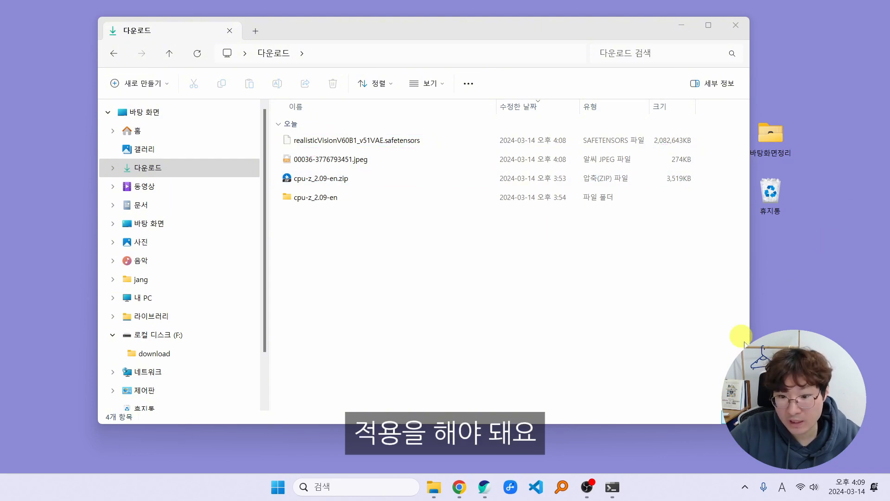
Step: Shrink the Downloads folder window, move it aside and bring up the cpu-z_2.09-en folder window beside it
left_click_drag(749, 423, 559, 324)
left_click_drag(306, 29, 241, 39)
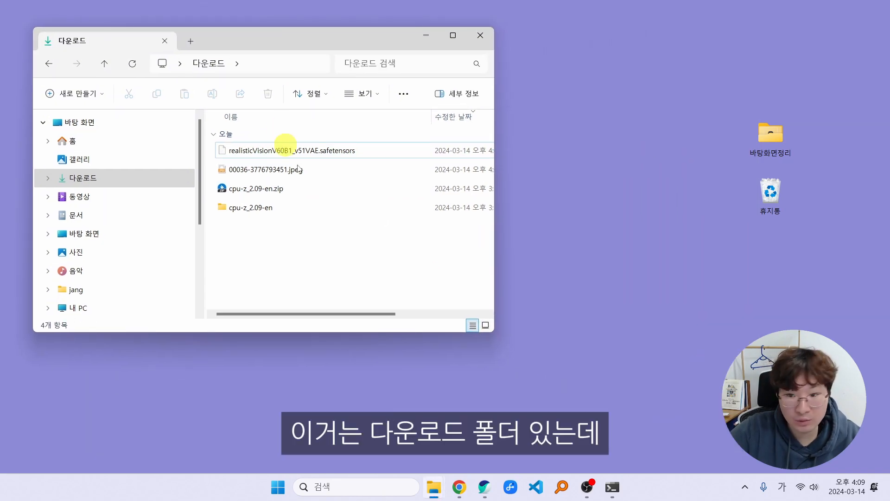
mouse_move(434, 486)
left_click(353, 418)
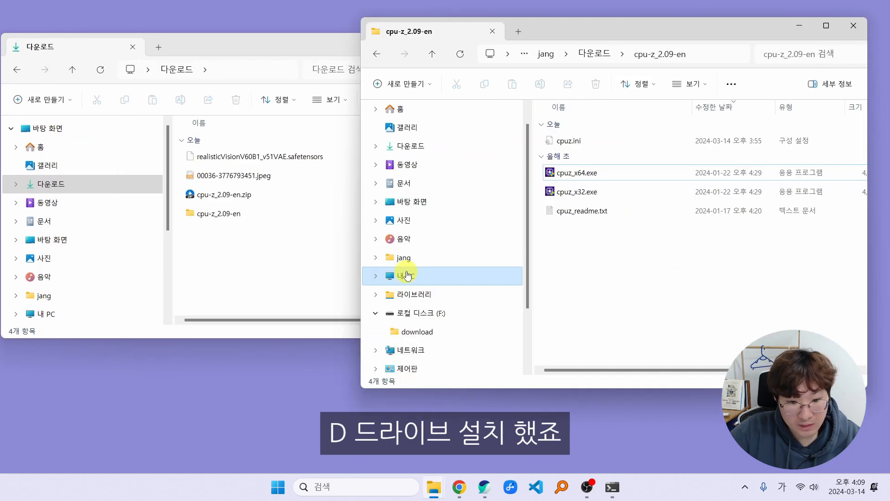
Step: In the second folder window, go to the models folder under sd.webui\webui on drive D:
left_click(407, 275)
double_click(759, 133)
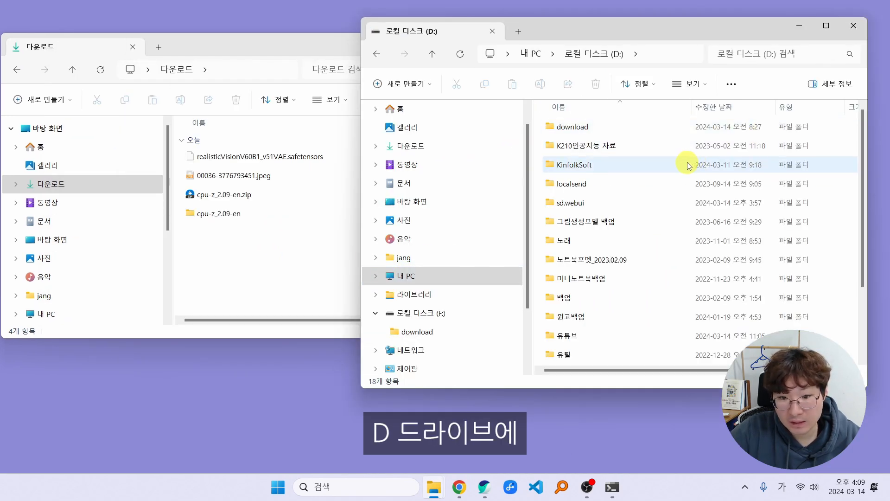
double_click(575, 203)
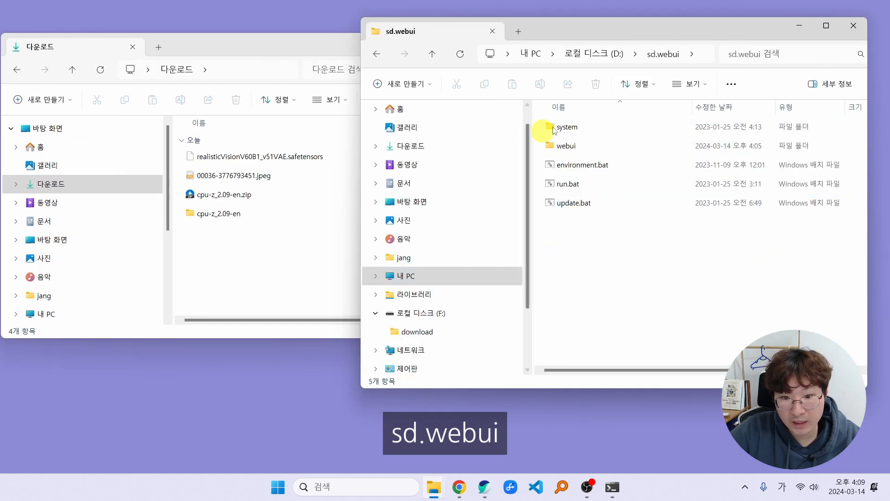
double_click(580, 153)
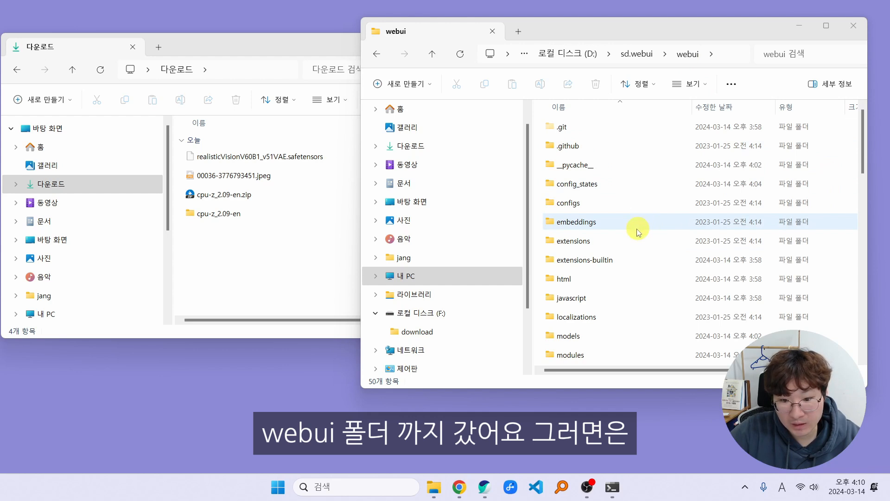
scroll(589, 282, "down", 1)
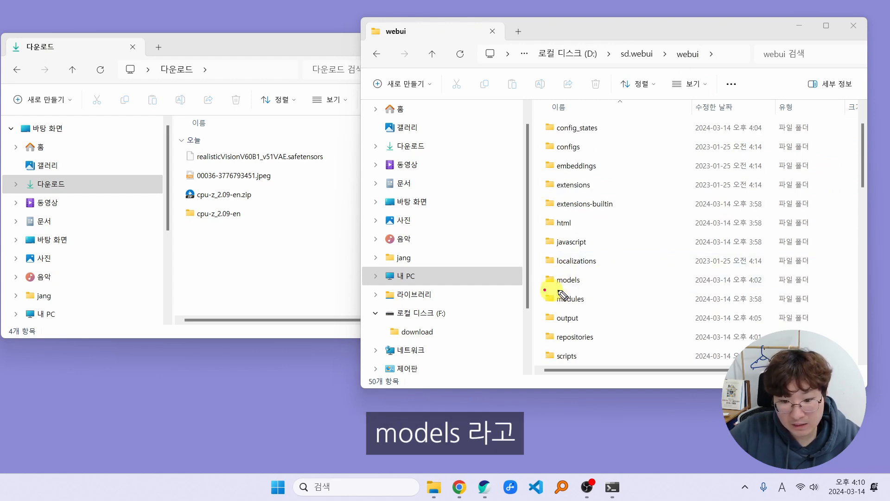
double_click(567, 281)
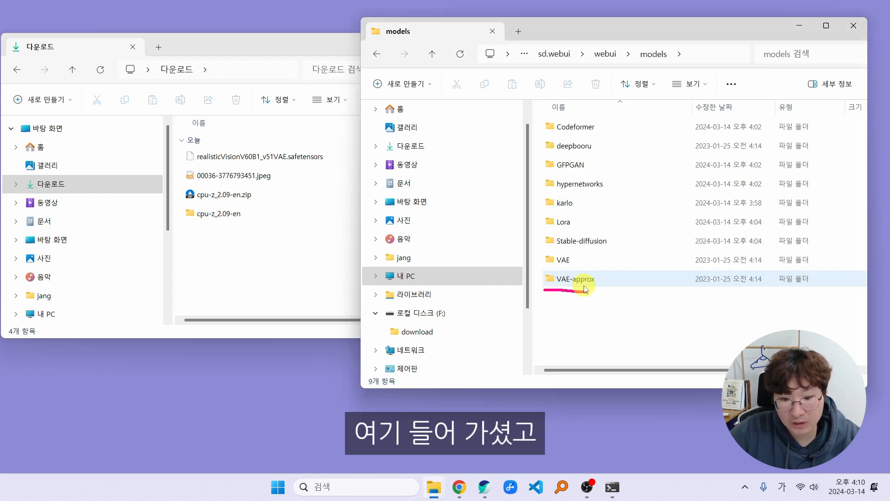
Step: Open the Stable-diffusion folder inside models and widen its window to show the existing v1-5-pruned-emaonly.safetensors checkpoint's details
double_click(565, 242)
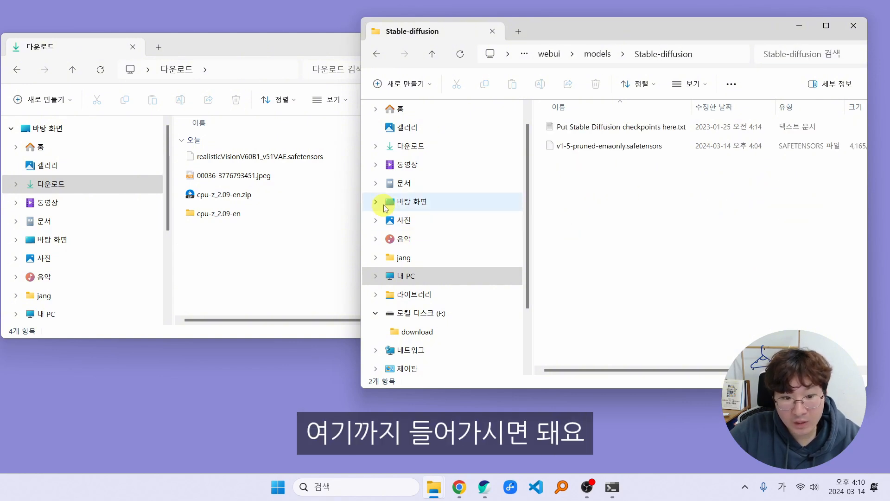
left_click_drag(361, 200, 324, 200)
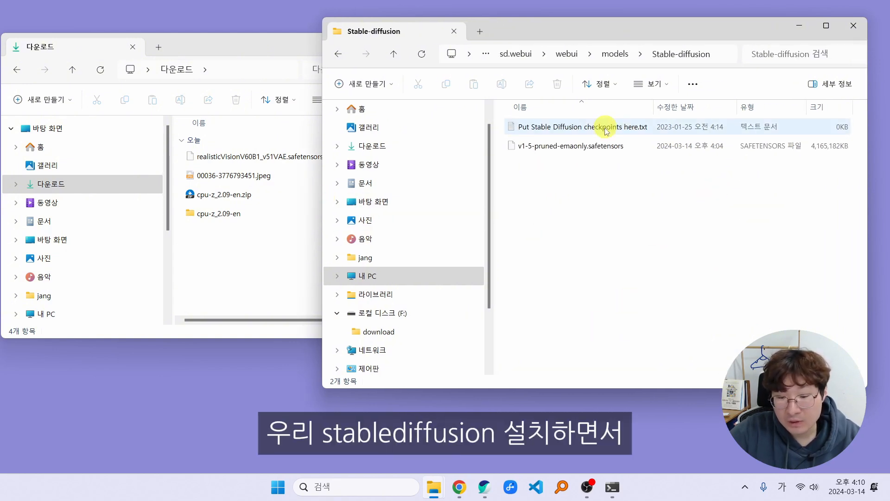
key("ctrl+shift+3")
mouse_move(509, 155)
left_mouse_down()
mouse_move(632, 154)
mouse_move(632, 138)
mouse_move(500, 137)
mouse_move(517, 157)
left_mouse_up()
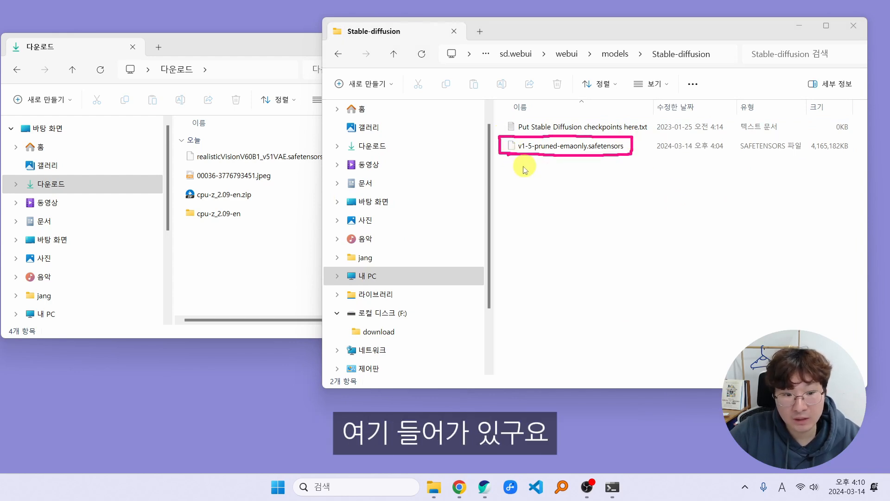
Step: Move realisticVisionV60B1_v51VAE.safetensors from the Downloads folder into the Stable-diffusion folder and widen the name column there
key("ctrl+shift+3")
left_click(251, 158)
left_click_drag(251, 158, 564, 189)
key("ctrl+shift+7")
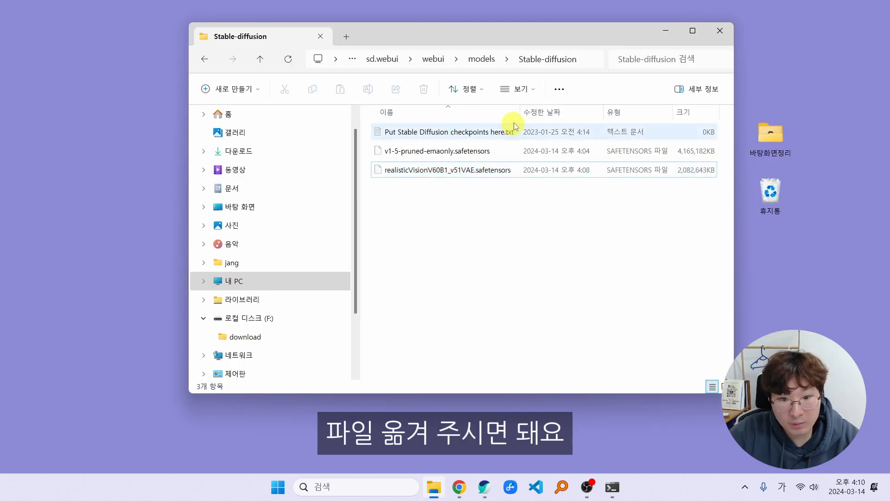
left_click_drag(517, 112, 549, 112)
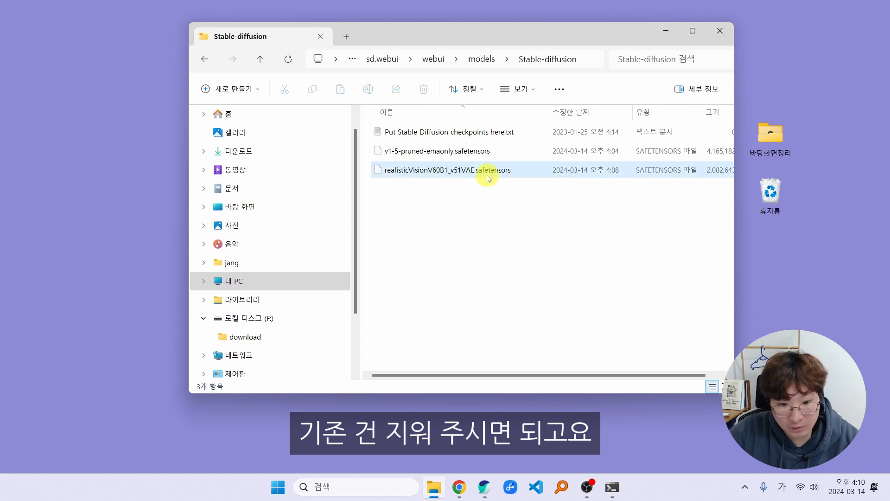
Step: Switch to the Stable Diffusion web UI, refresh the checkpoint list and select realisticVisionV60B1_v51VAE.safetensors as the checkpoint
mouse_move(485, 496)
left_click(546, 431)
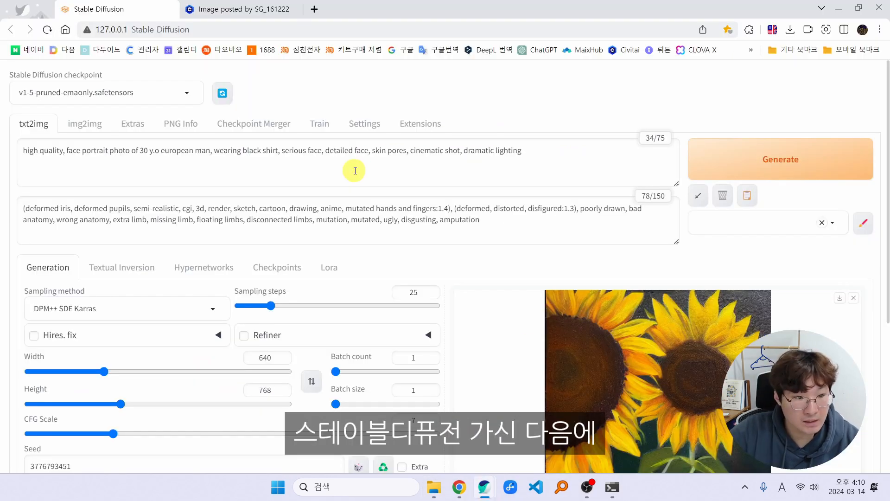
left_click(223, 93)
left_click(187, 94)
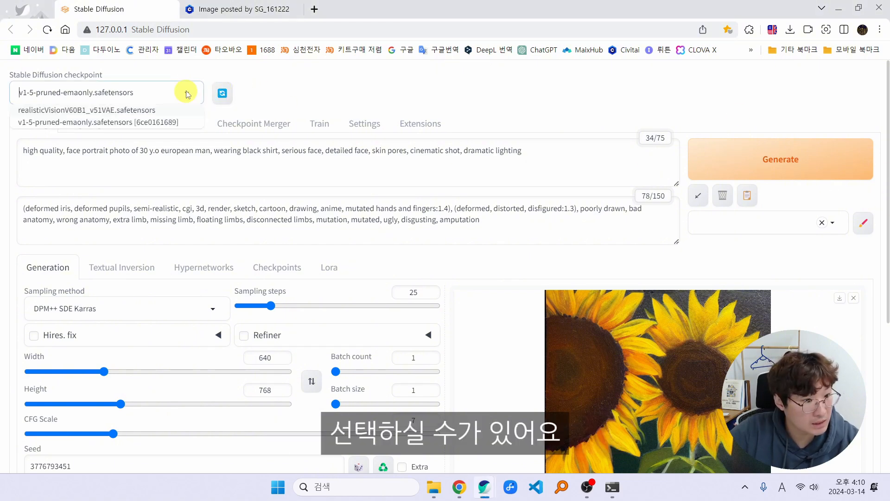
left_click(139, 110)
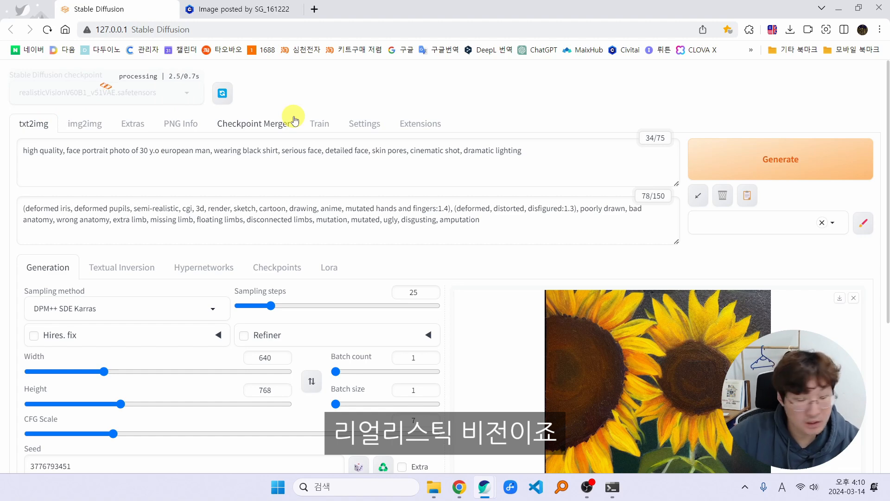
Step: Generate the portrait with the transferred settings, view the result enlarged and close the preview
left_click(765, 159)
scroll(411, 282, "down", 1)
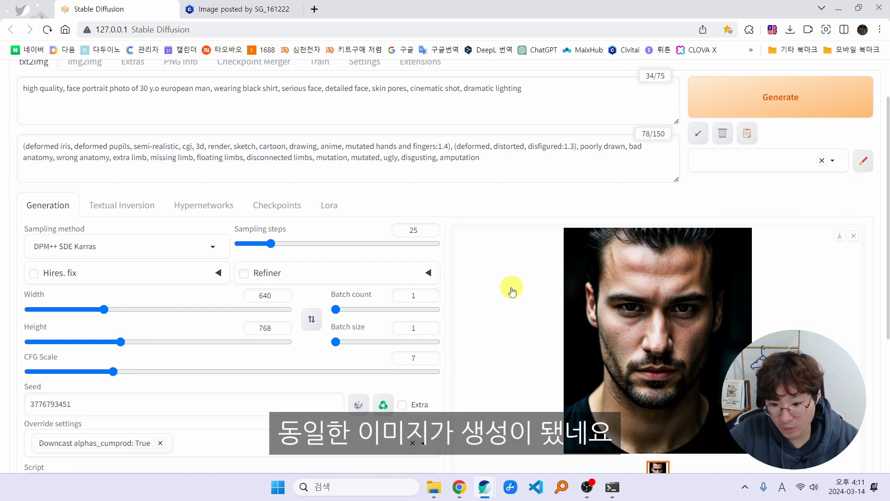
scroll(648, 261, "down", 1)
left_click(655, 272)
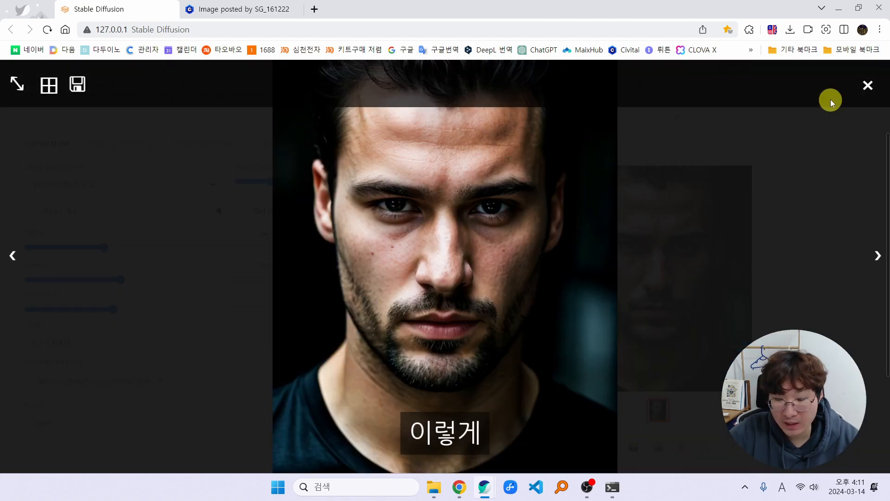
left_click(865, 84)
scroll(468, 282, "up", 1)
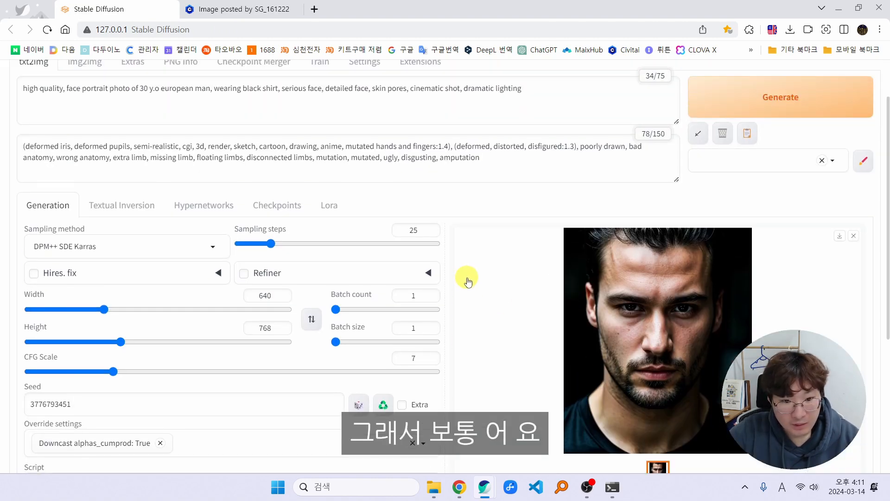
Step: On Civitai, close the sample image and examine the sample portraits and description on the Realistic Vision V6.0 B1 model page
left_click(236, 9)
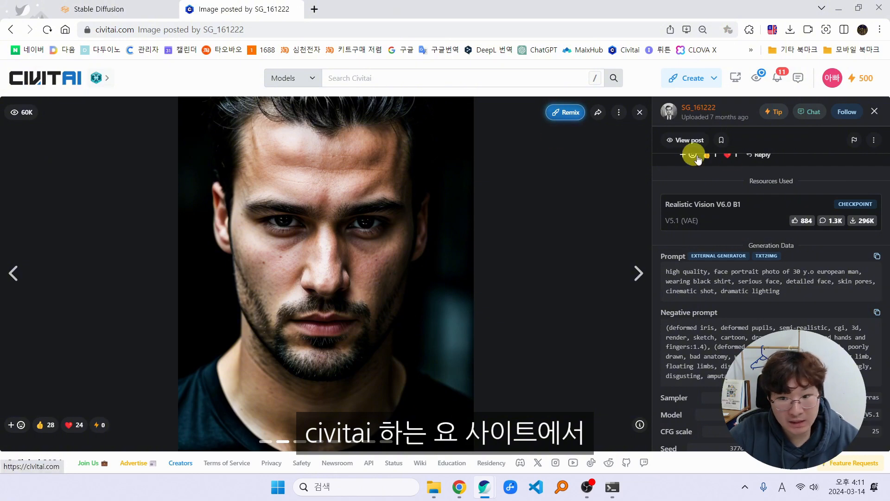
left_click(875, 111)
left_click(459, 297)
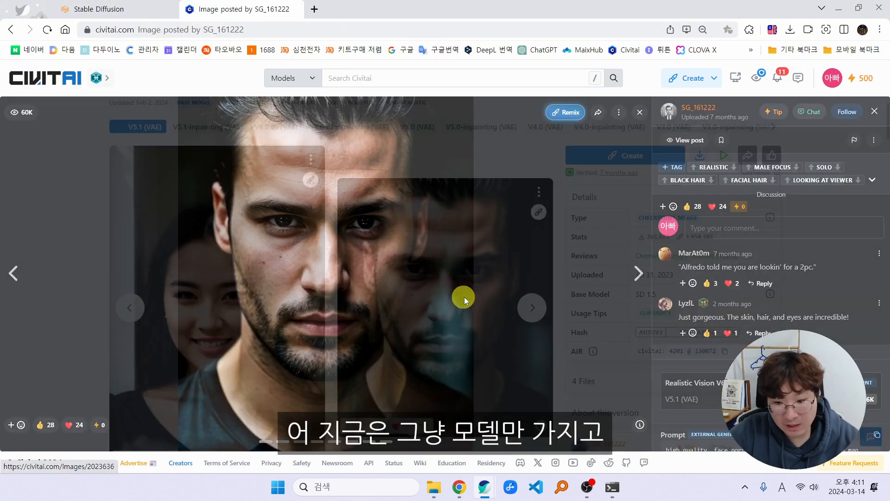
left_click(874, 113)
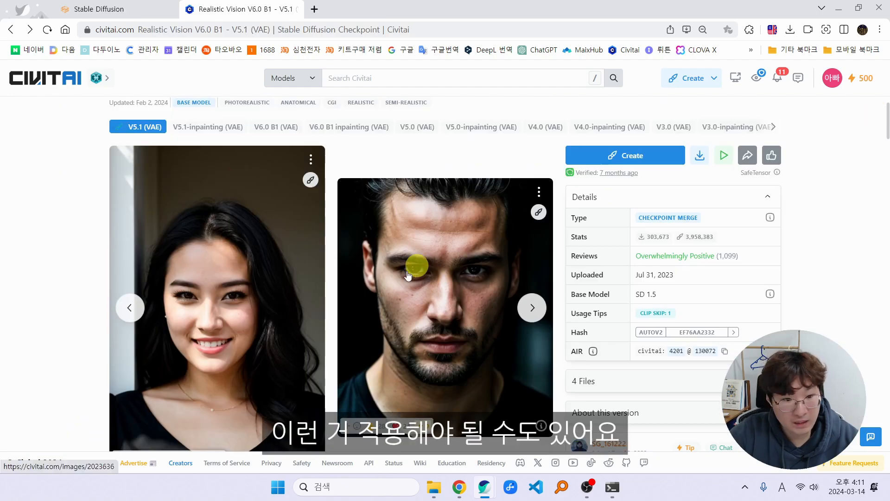
scroll(329, 292, "down", 2)
scroll(329, 292, "down", 20)
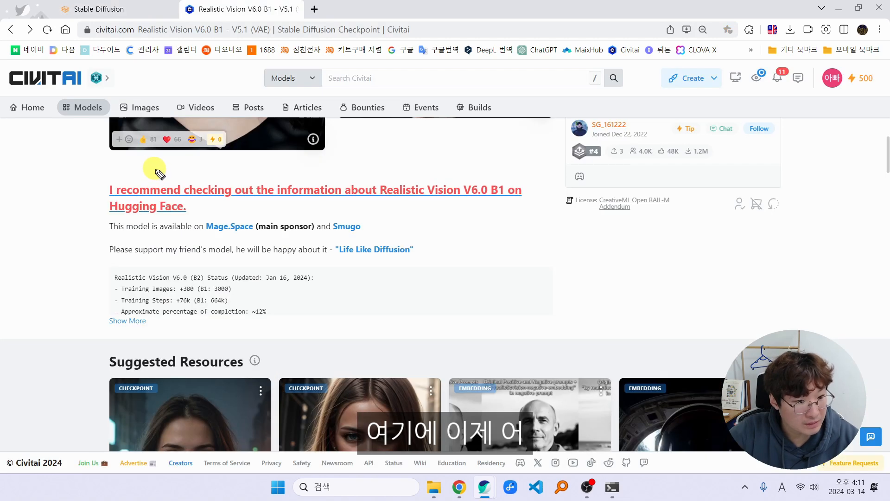
Step: Back in the Stable Diffusion web UI, change the age in the prompt to 15 y.o and generate a new portrait
left_click(104, 9)
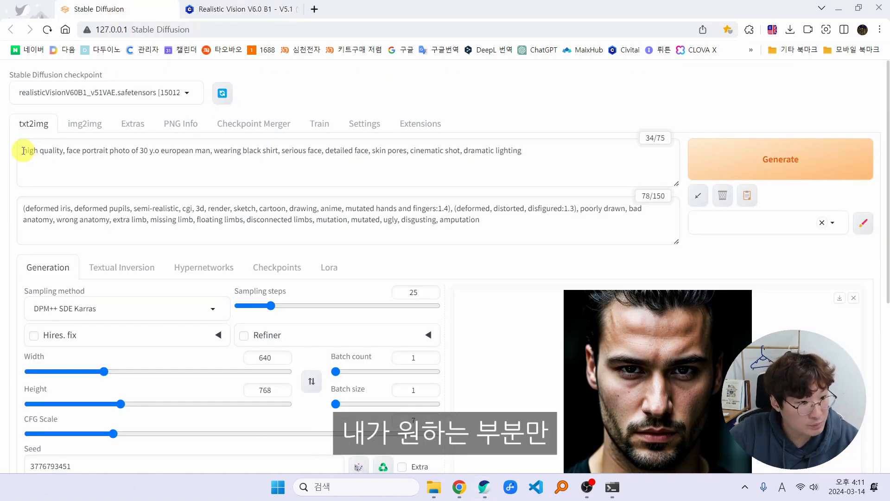
left_click_drag(23, 151, 48, 149)
left_click(82, 150)
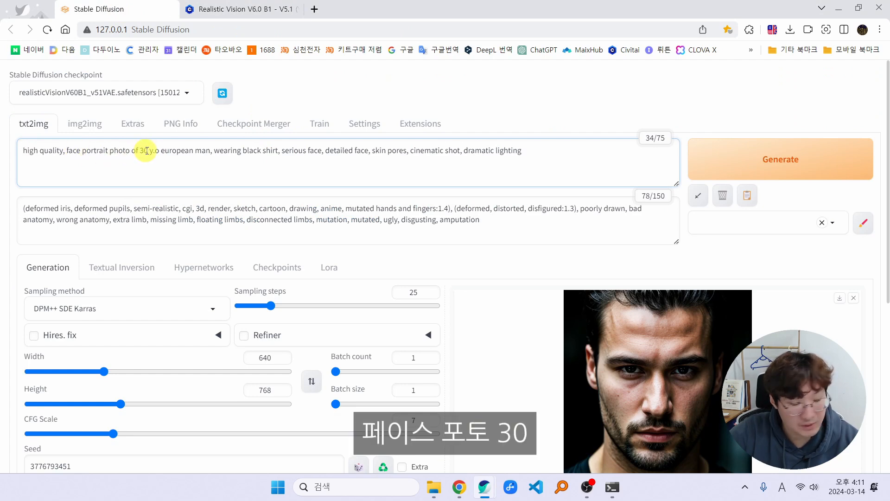
double_click(145, 151)
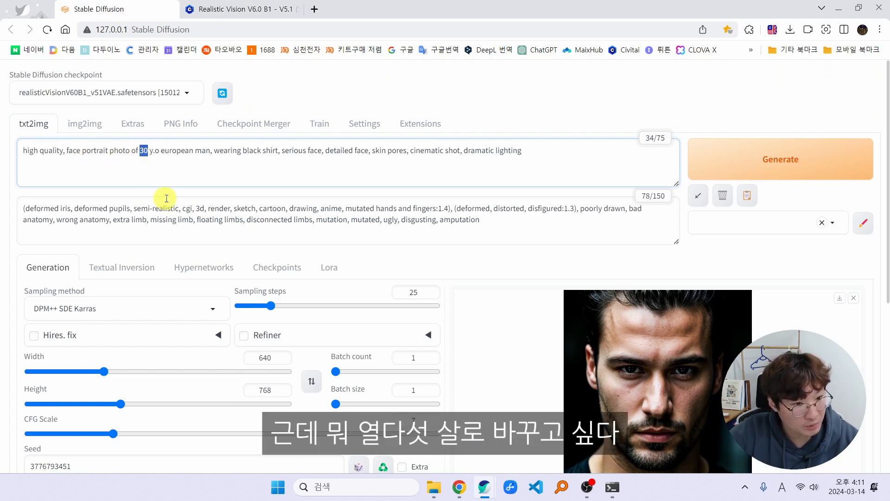
type("15")
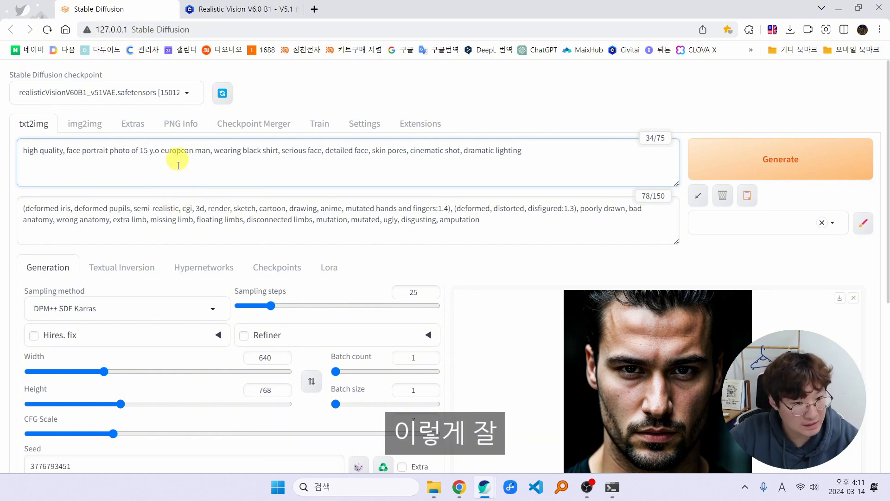
key("ctrl+Return")
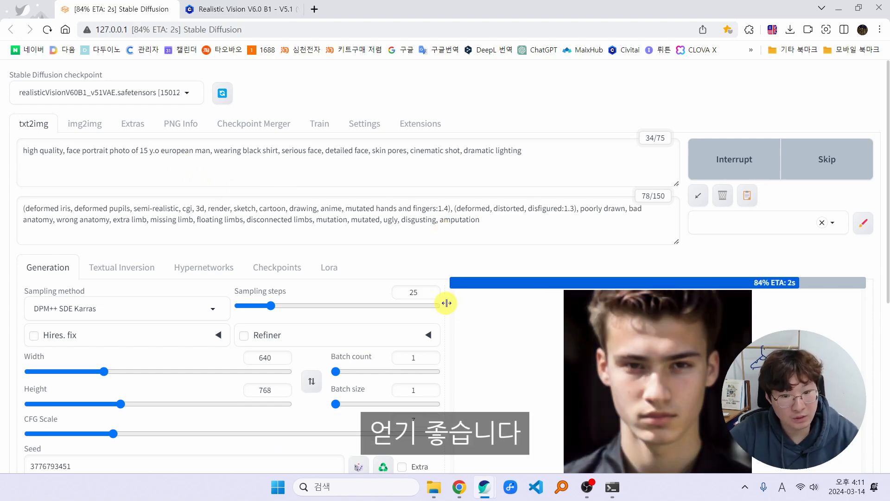
Step: View the generated portrait of the 15-year-old enlarged and close the preview
scroll(621, 323, "down", 1)
left_click(626, 328)
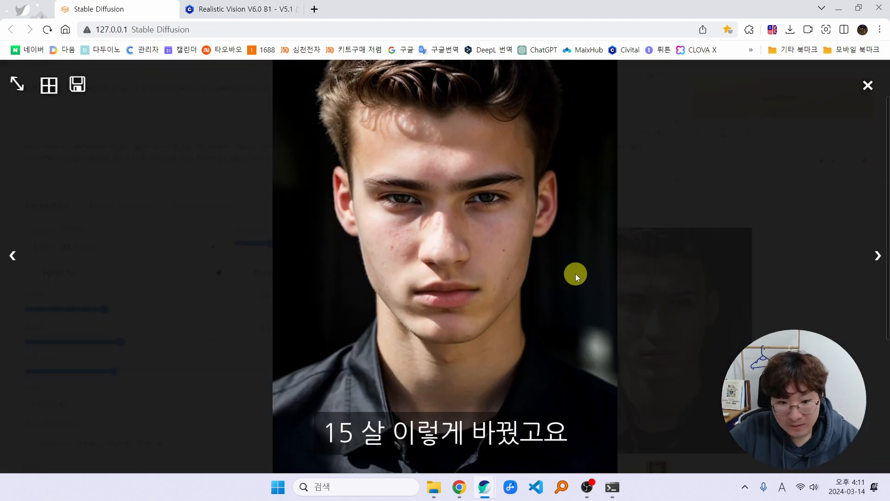
left_click(875, 88)
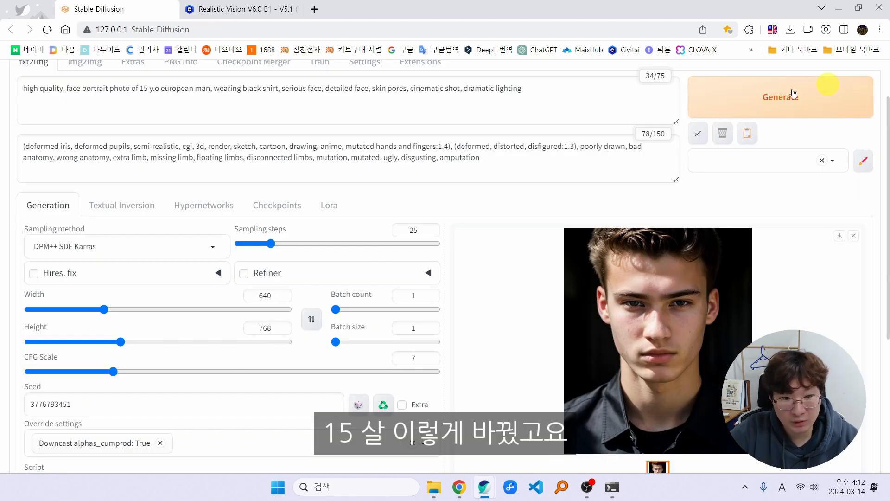
Step: Change the prompt's age to 70 y.o, then generate the portrait and check it in the enlarged preview
scroll(143, 149, "up", 1)
left_click(147, 151)
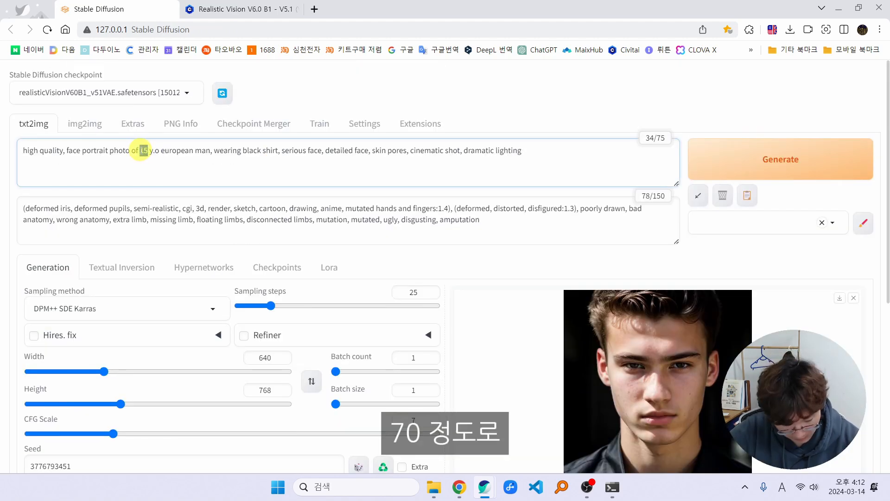
type("70")
key("ctrl+Return")
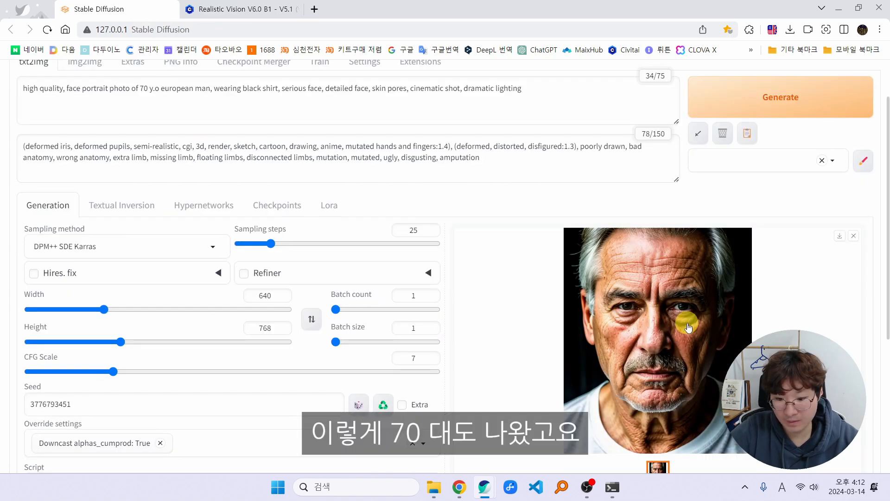
left_click(682, 316)
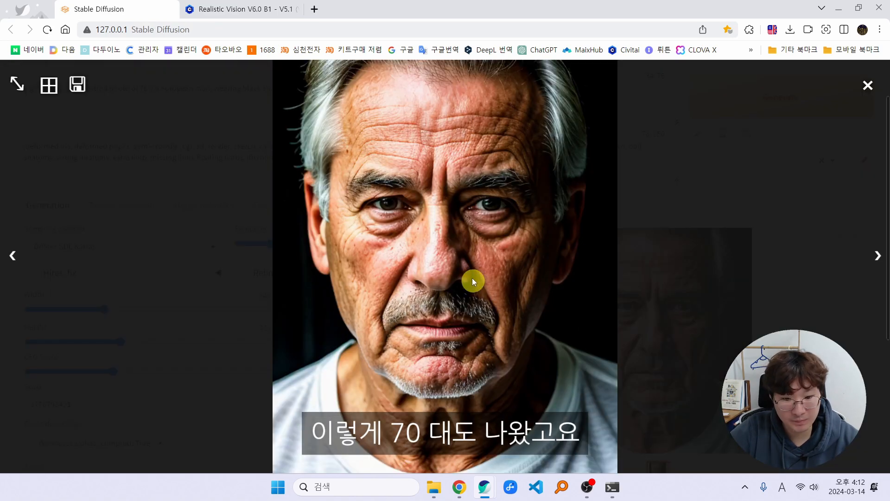
left_click(866, 85)
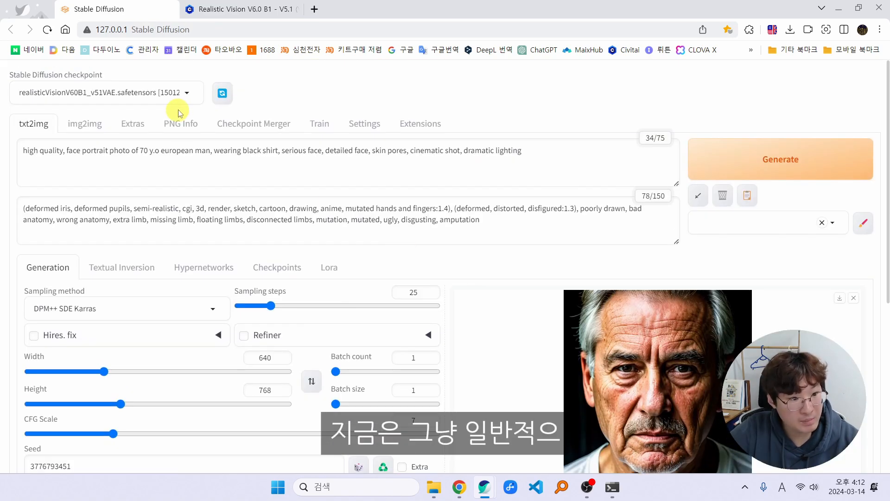
left_click(185, 92)
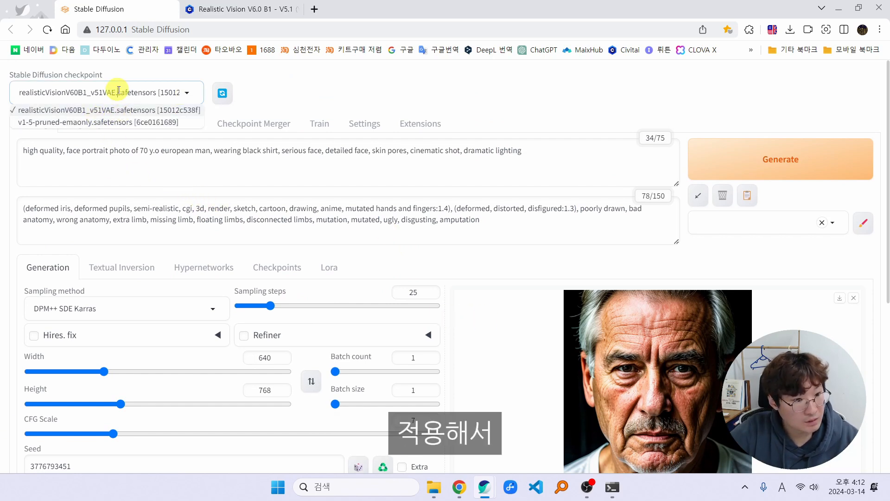
left_click(180, 176)
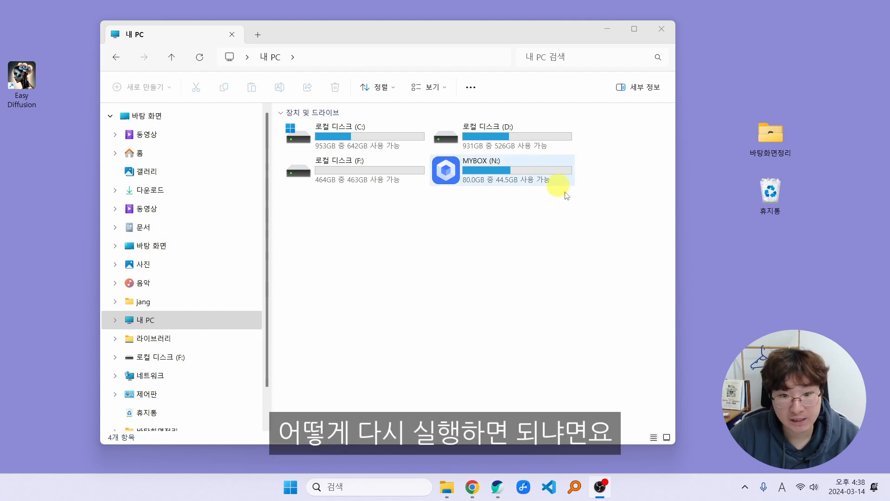
Step: Open the sd.webui folder on drive D:, launch run.bat and move its console window aside
double_click(492, 139)
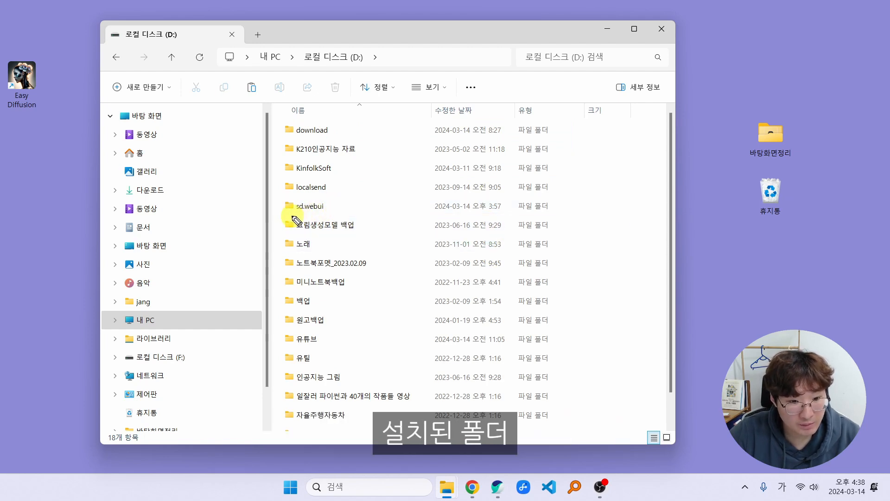
left_click_drag(282, 214, 300, 215)
left_click_drag(334, 68, 299, 47)
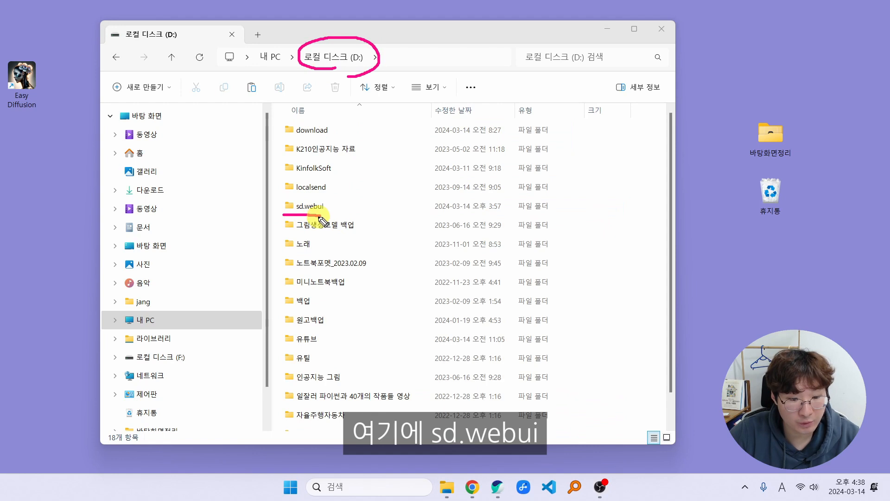
double_click(311, 207)
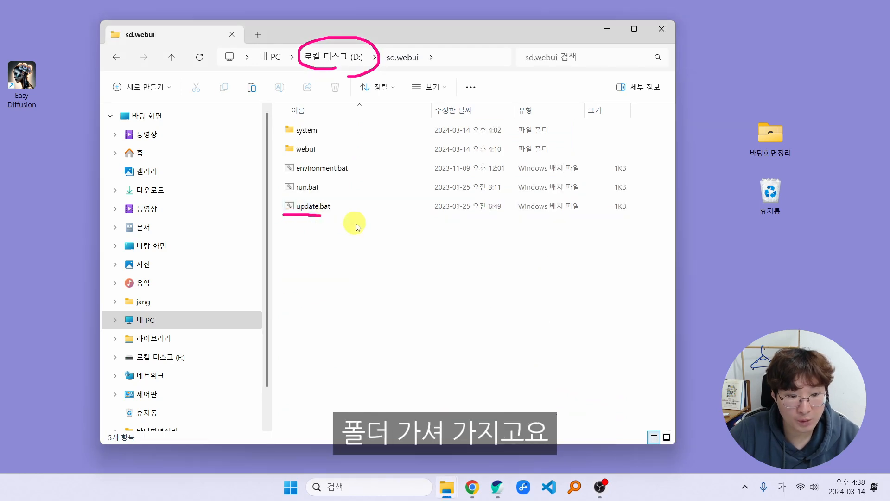
double_click(310, 187)
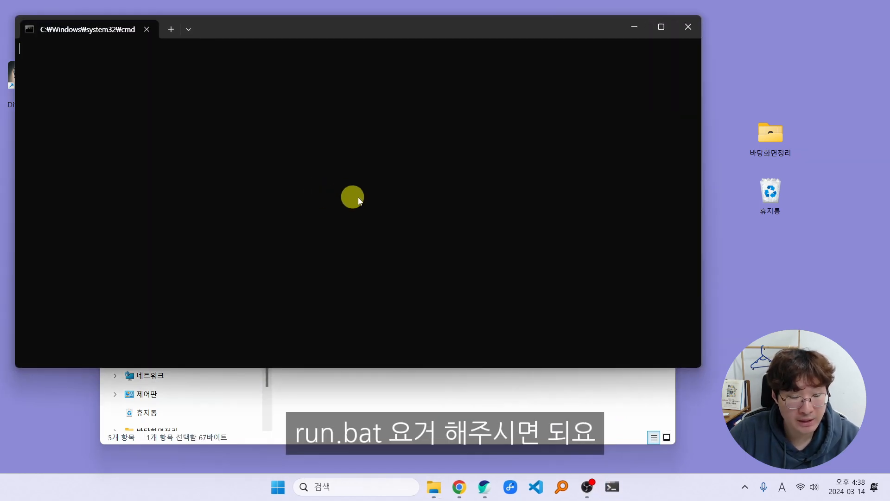
left_click_drag(324, 33, 392, 76)
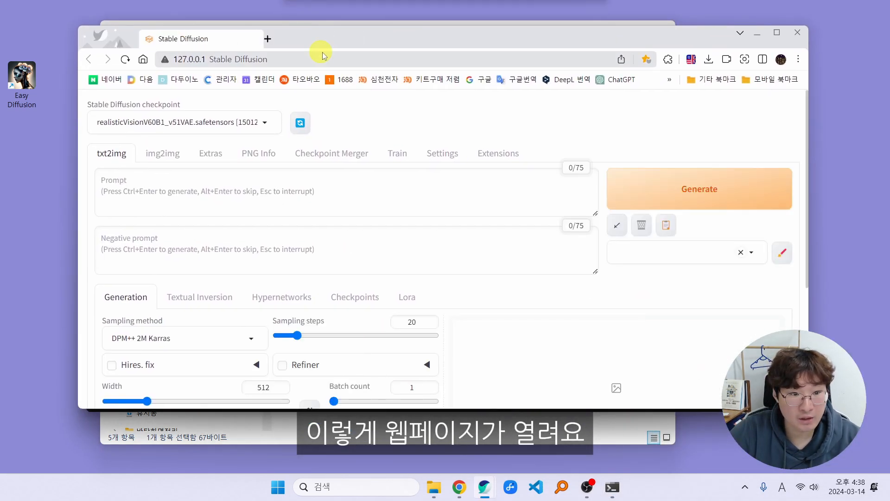
left_click(795, 35)
left_click_drag(461, 76, 443, 64)
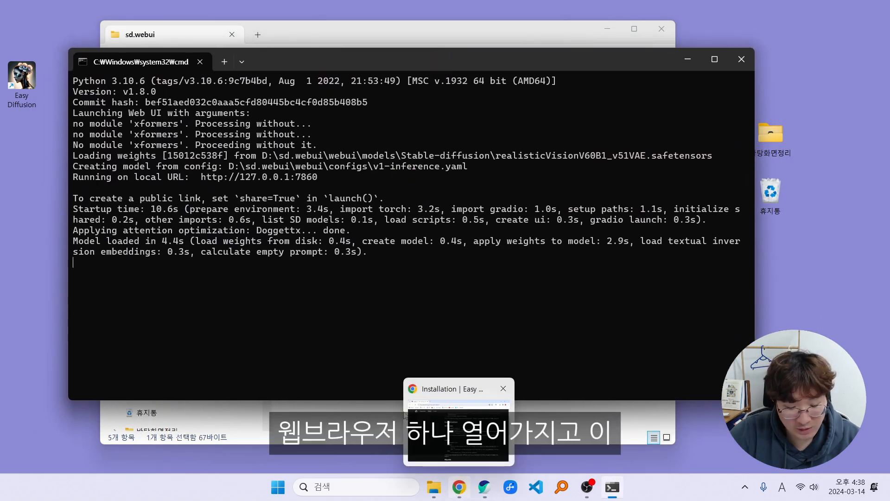
left_click_drag(197, 178, 322, 176)
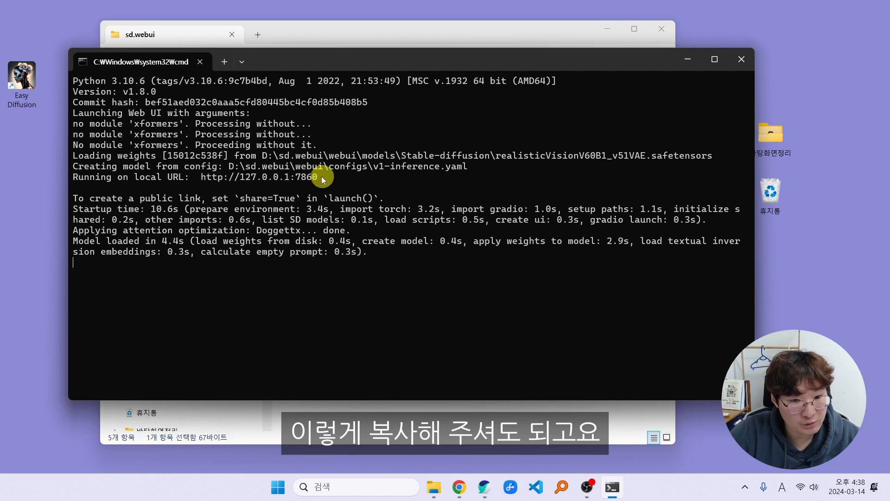
left_click(353, 185)
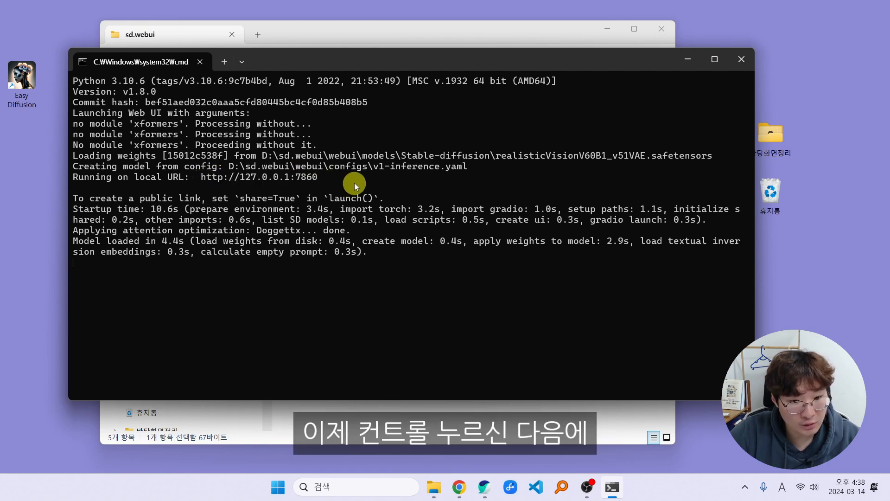
left_click(276, 179, "ctrl")
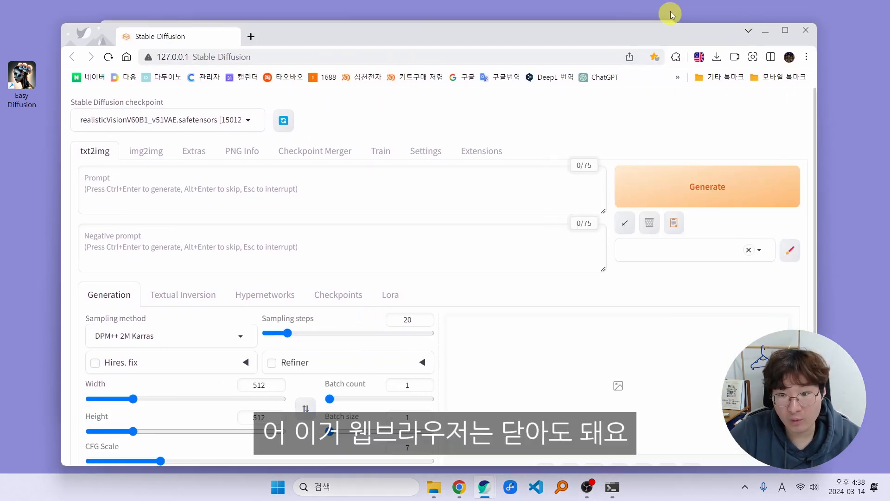
Step: Close the browser again, reopen the web UI from the URL in the moved console, and enlarge the browser window slightly
left_click(806, 30)
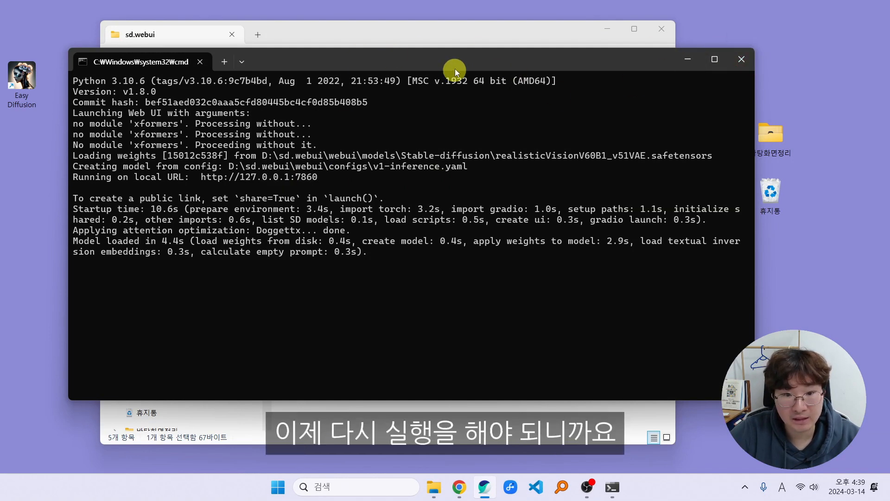
left_click_drag(455, 68, 485, 77)
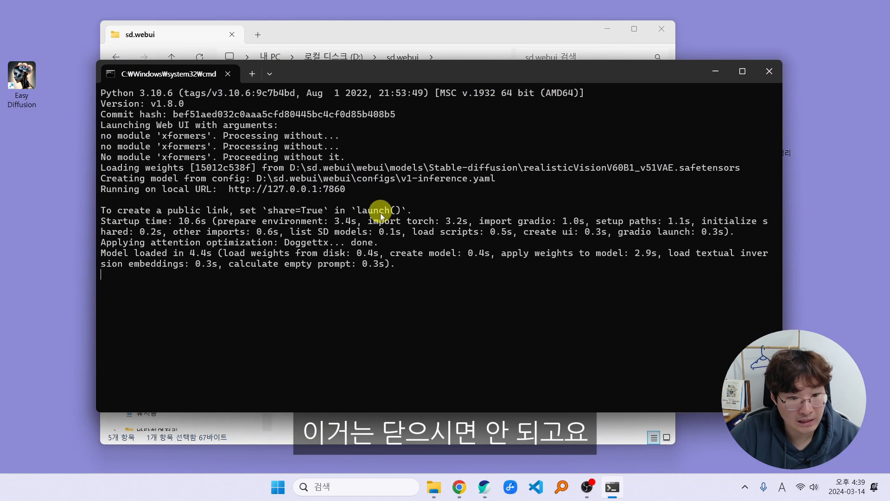
left_click(307, 190, "ctrl")
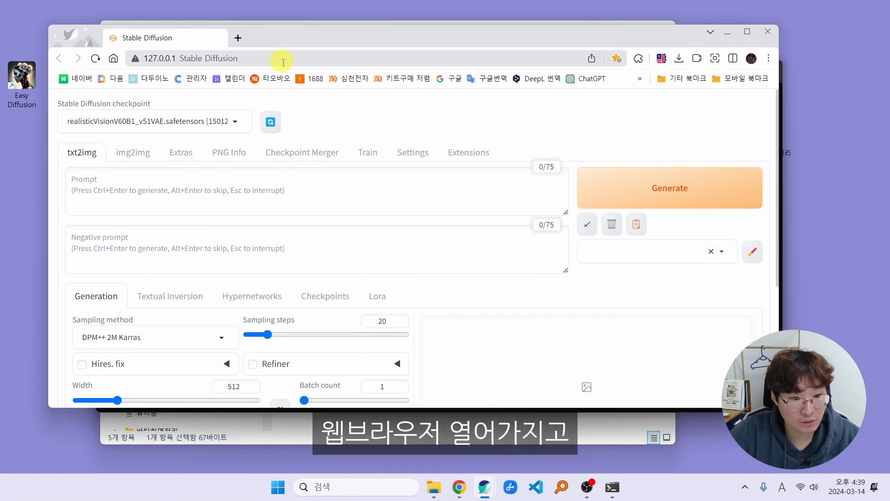
left_click_drag(779, 407, 795, 450)
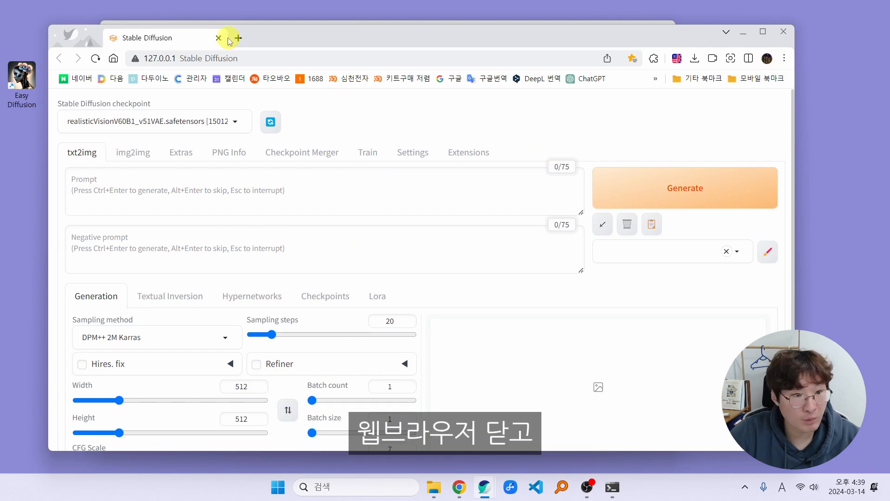
Step: Shut down the web UI by closing its browser and console windows, and return to the sd.webui folder
left_click(783, 31)
left_click(758, 88)
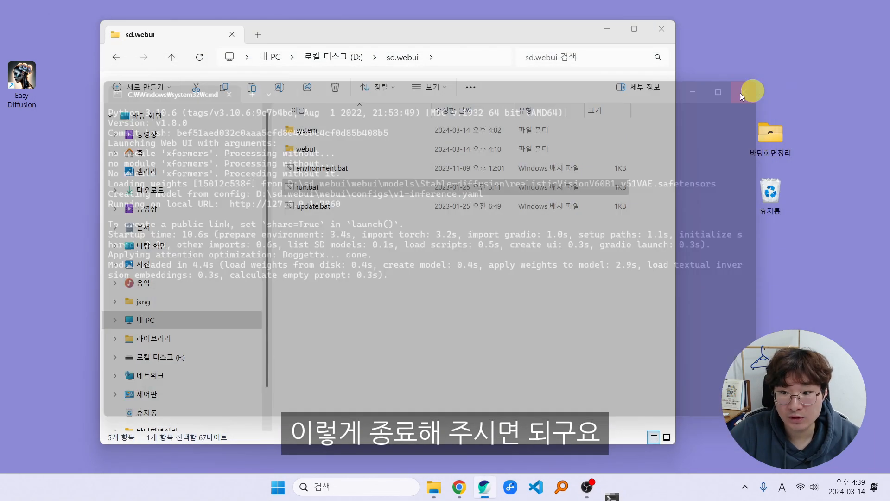
left_click(462, 225)
Step: Create a desktop shortcut to run.bat, minimize the folder window and place the shortcut below the Easy Diffusion icon
right_click(308, 190)
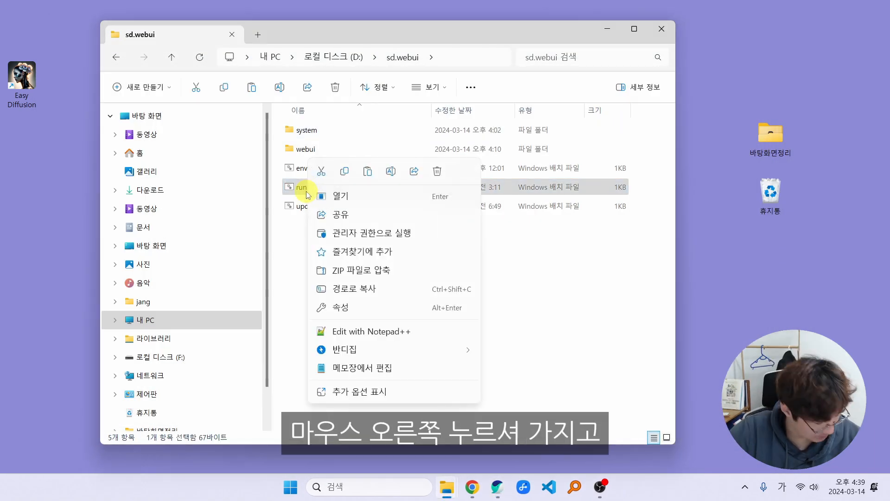
left_click(396, 391)
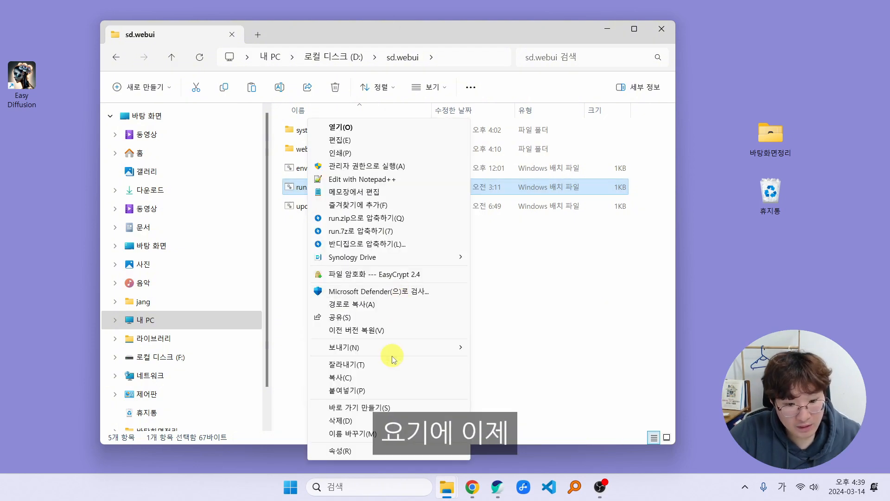
mouse_move(422, 351)
left_click(509, 374)
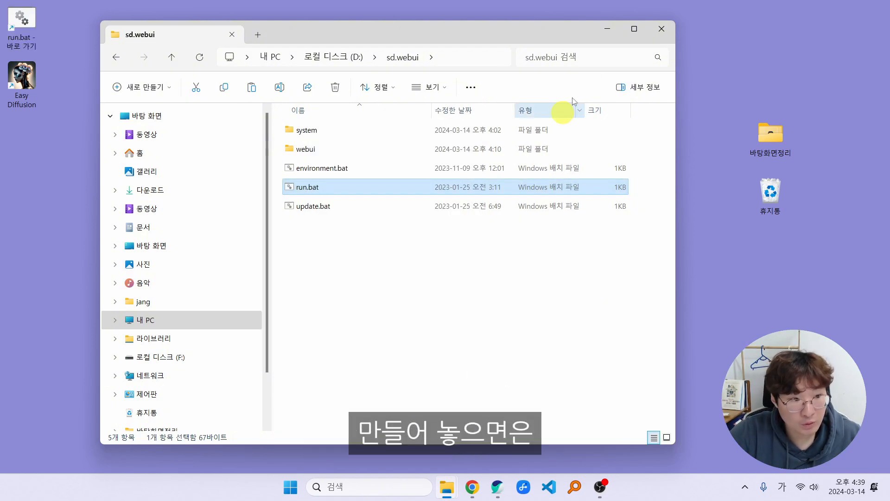
left_click(606, 28)
left_click_drag(43, 144, 44, 145)
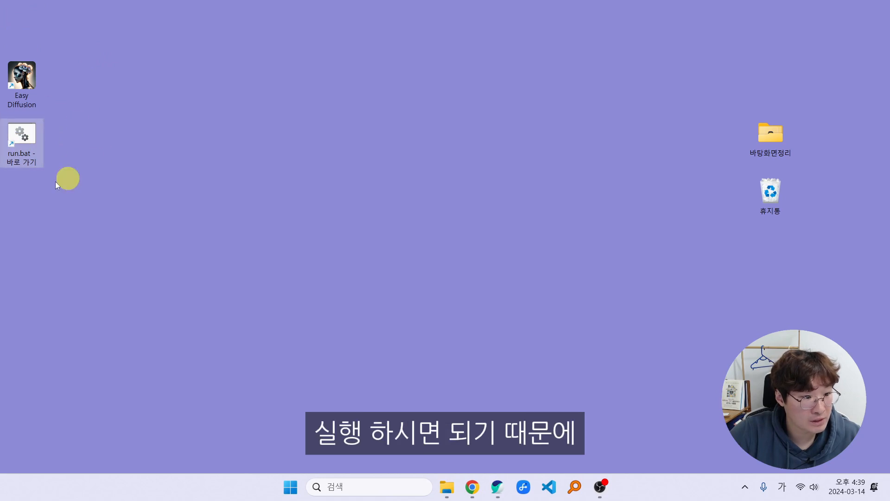
left_click(605, 485)
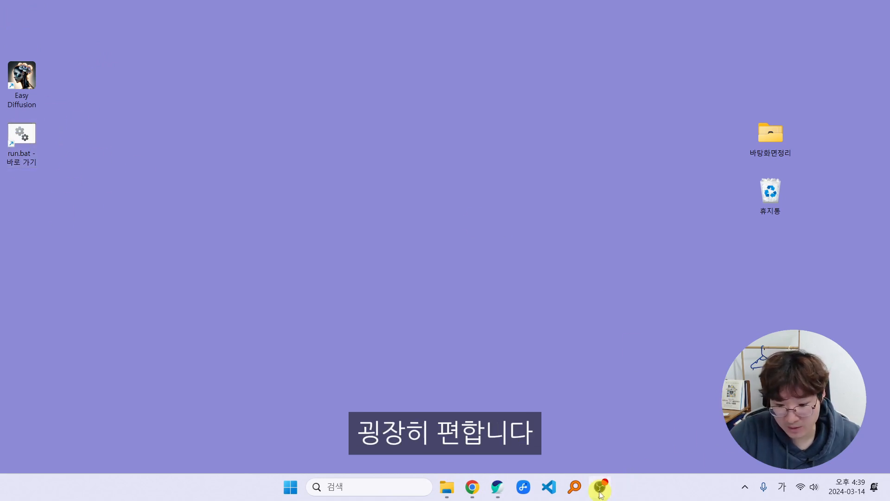